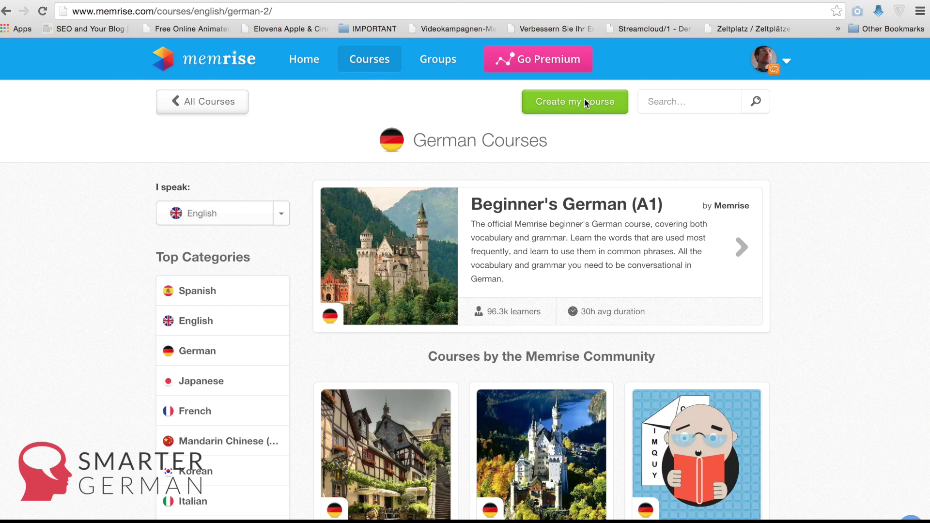
- Create a new course named "German One" that teaches German to English speakers
click(583, 102)
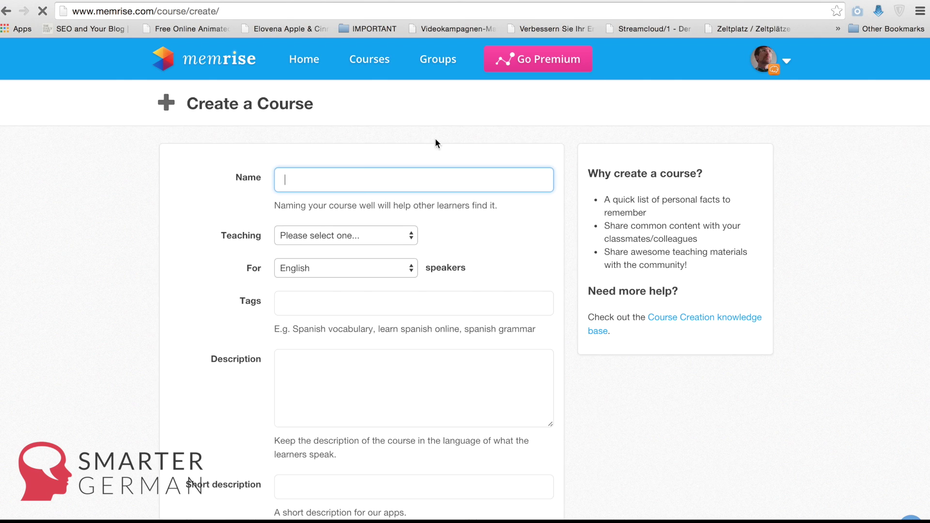
text(German One)
click(347, 236)
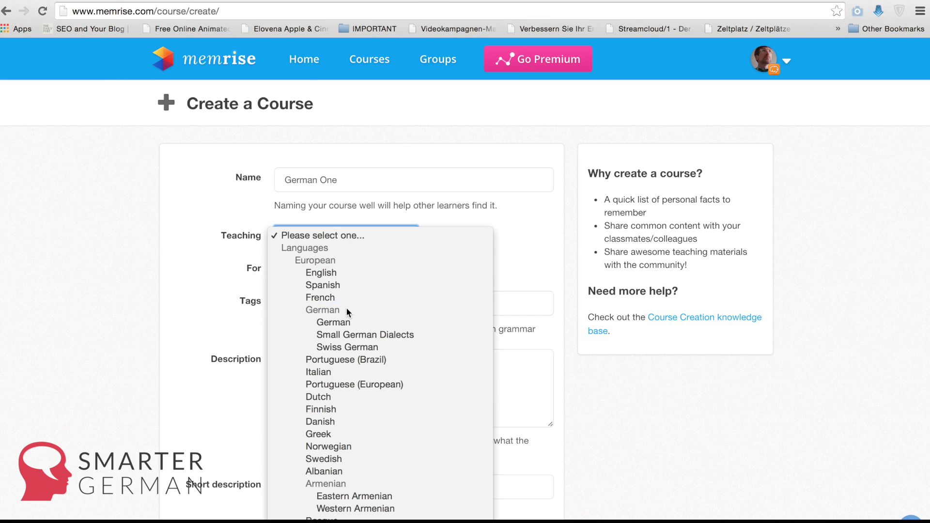
click(335, 324)
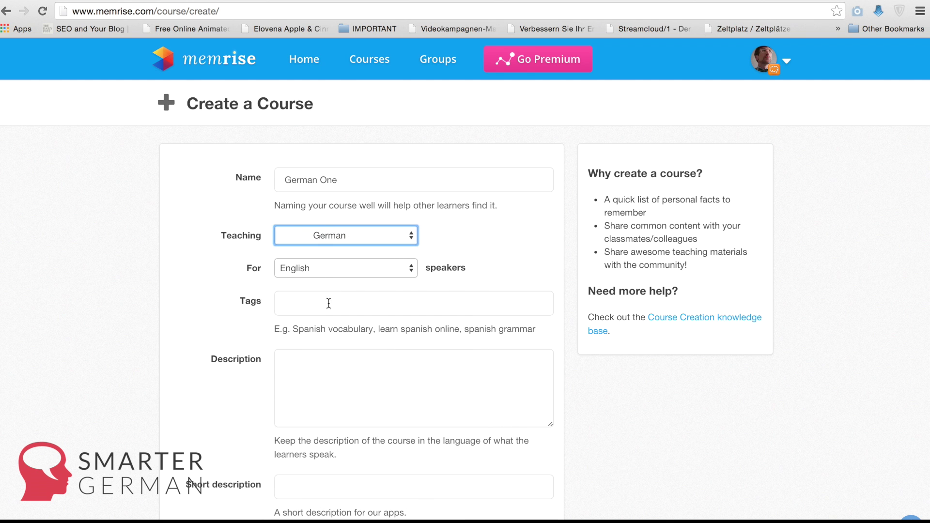
scroll(318, 363, down, 5)
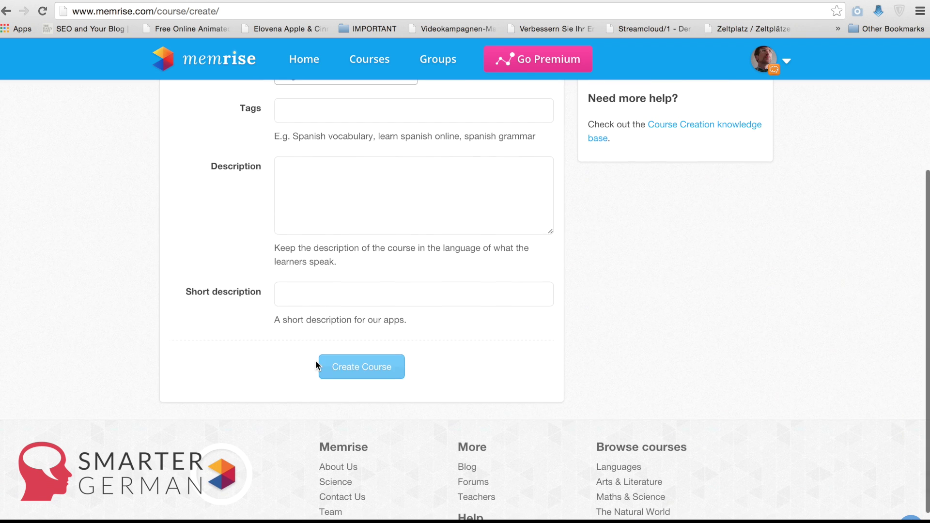
click(358, 366)
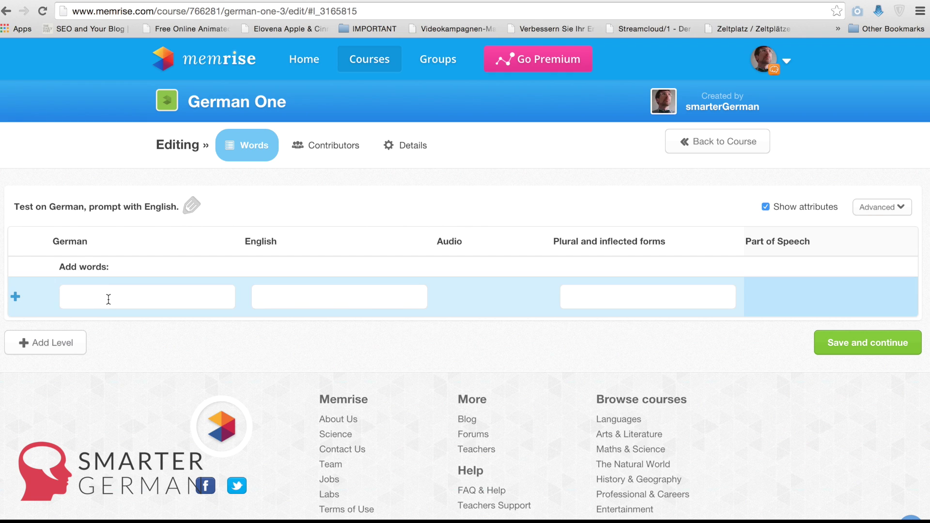
- Add "die Nacht" (night) to the course's word list from the suggested entries
click(108, 297)
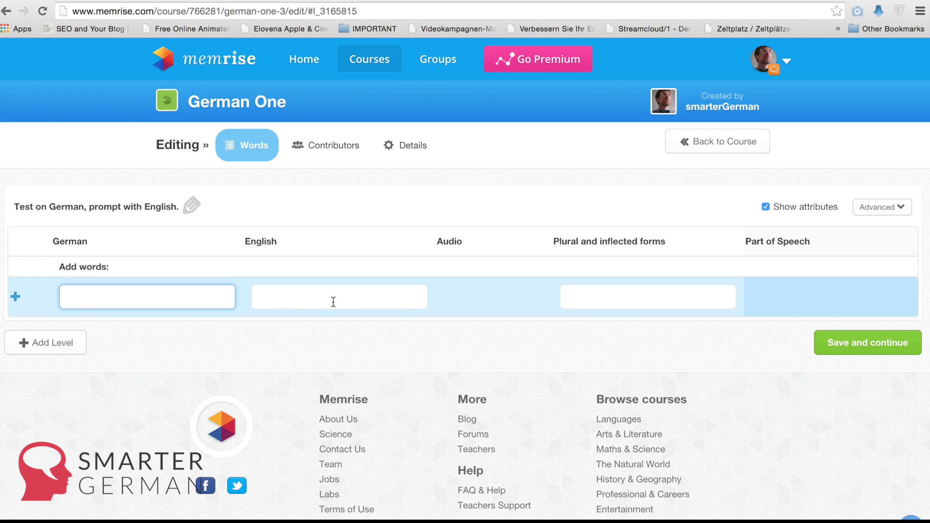
text(Nacht)
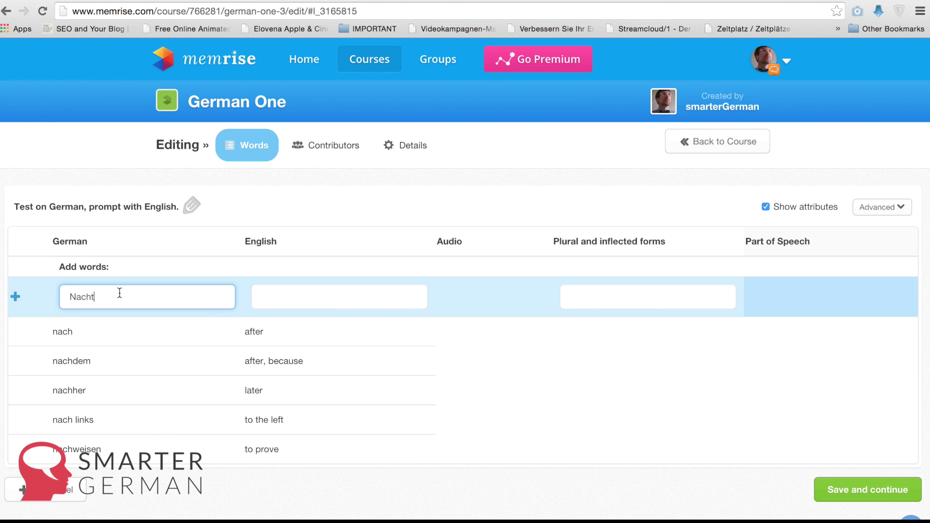
key(Home)
text(die)
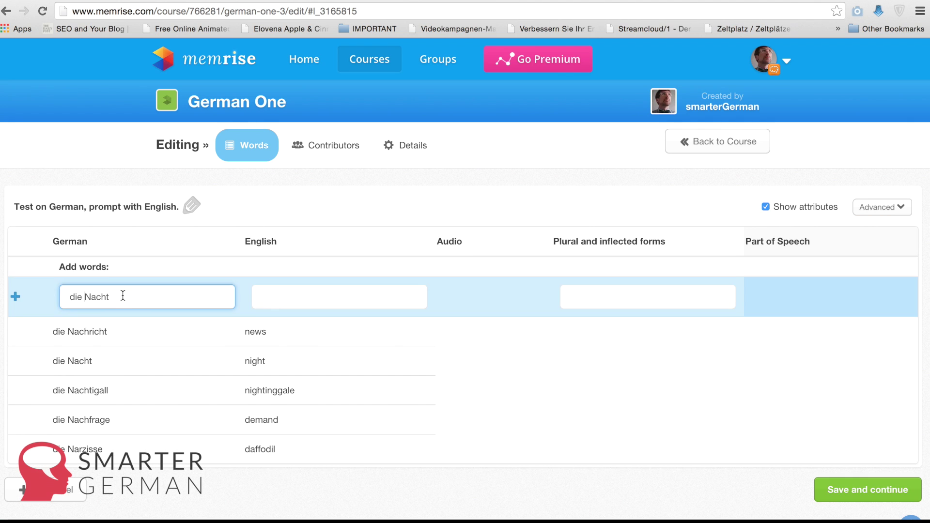
click(156, 371)
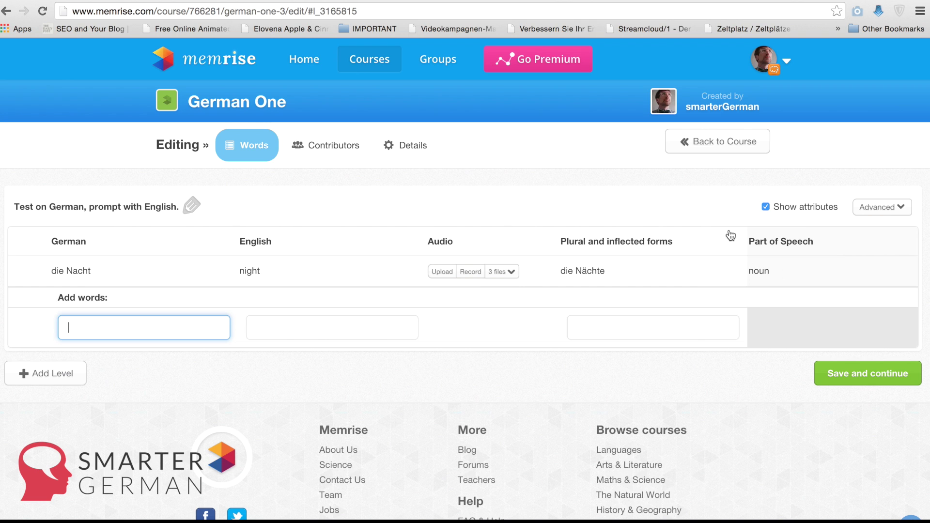
mouse_move(783, 254)
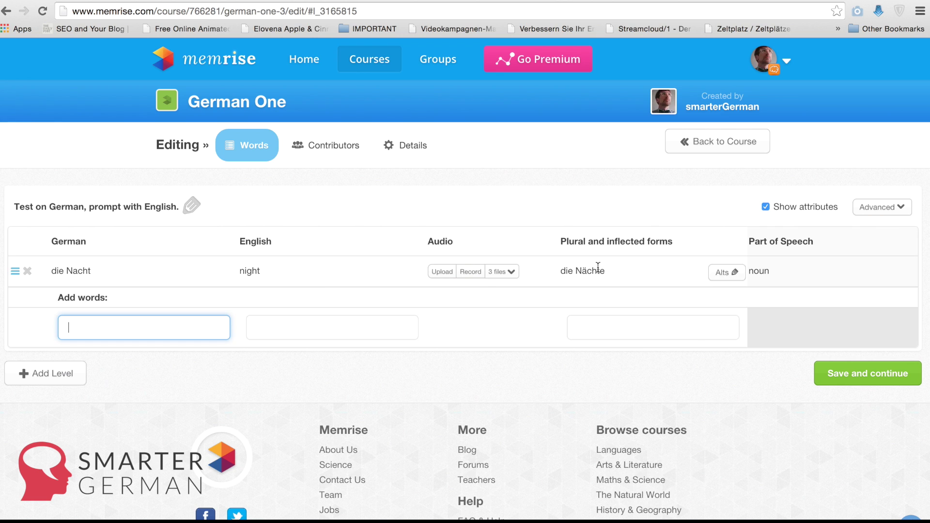
click(72, 269)
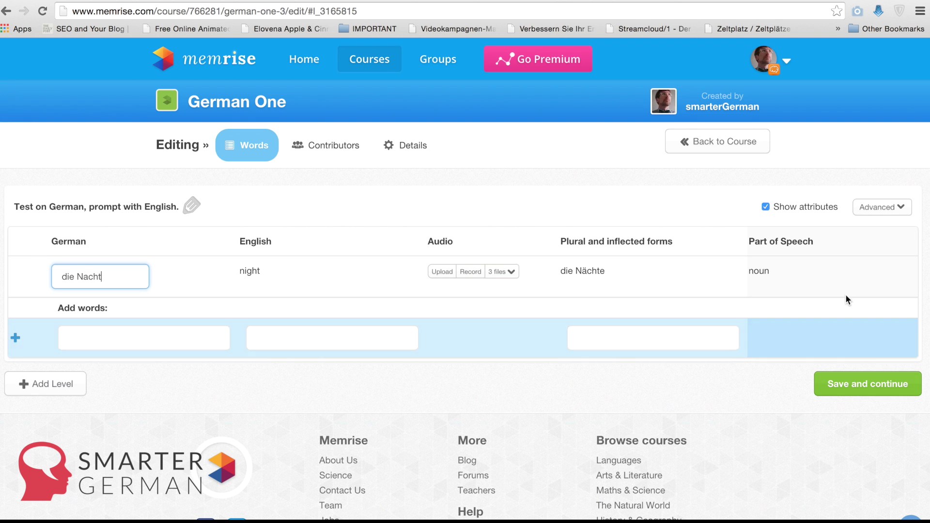
- Open the Bulk add words dialog for the course level
click(900, 208)
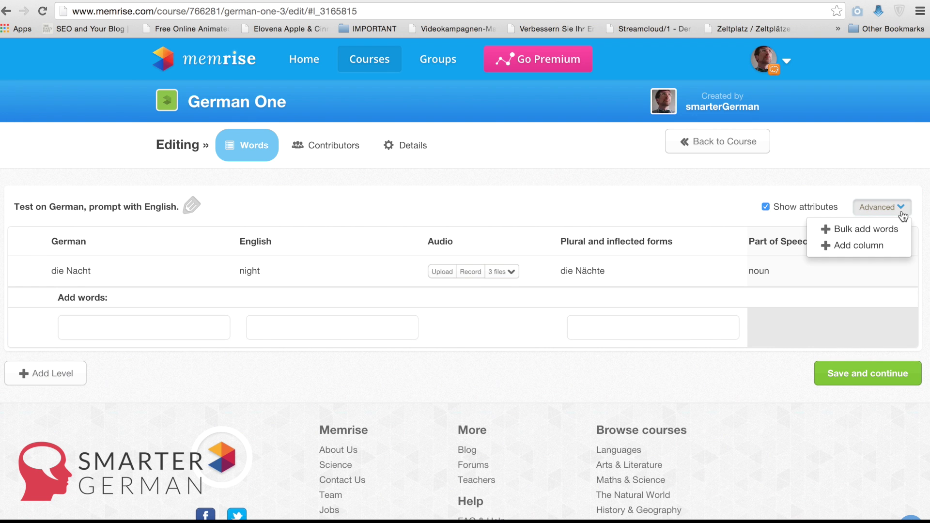
click(890, 232)
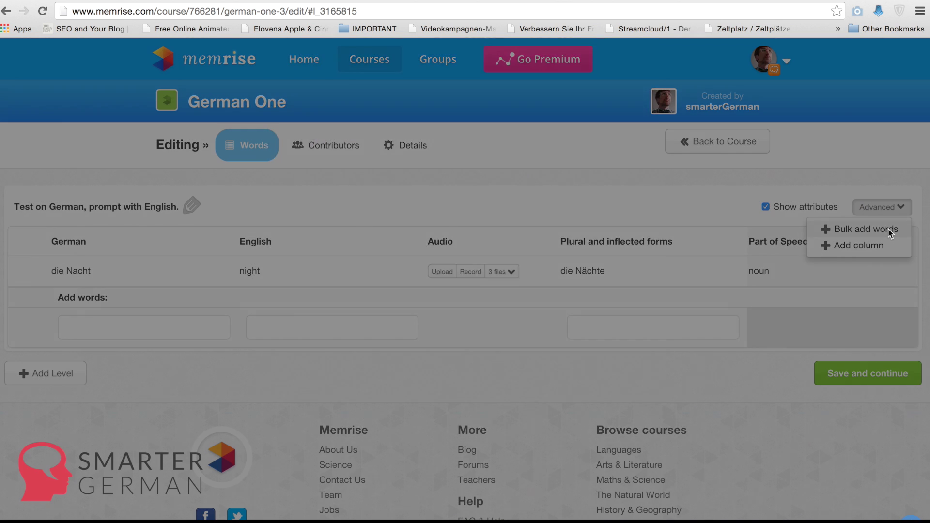
click(400, 312)
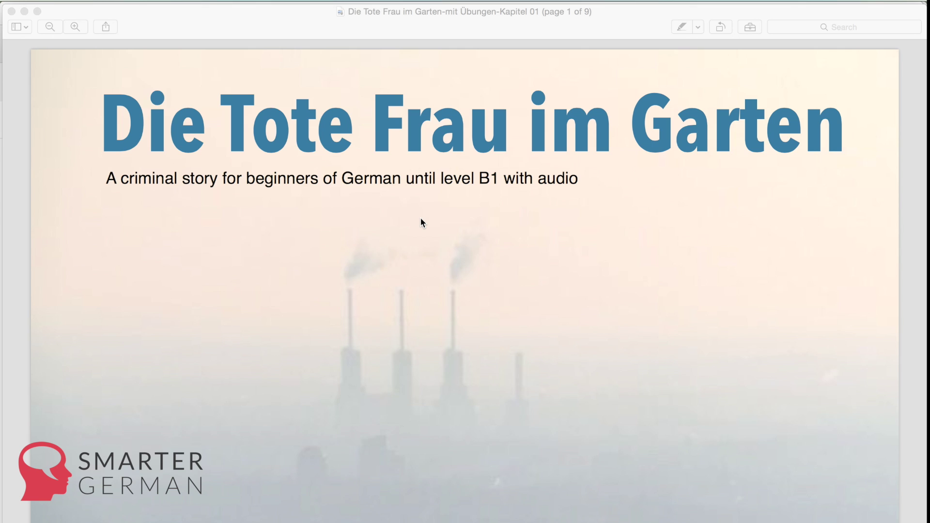
- Switch to the PDF "Die Tote Frau im Garten" and copy the word "Sonne" from the German story text on page 5
click(420, 245)
scroll(420, 245, down, 15)
scroll(465, 281, down, 12)
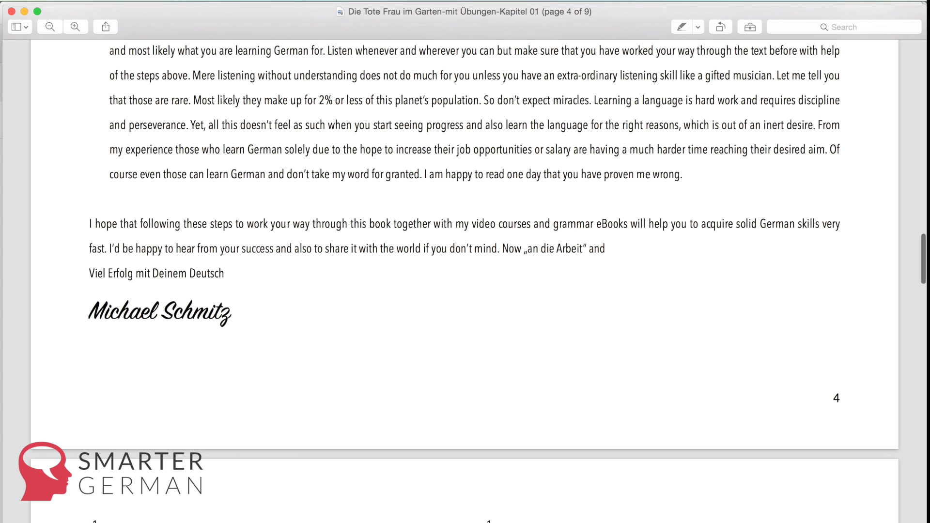
scroll(465, 281, down, 2)
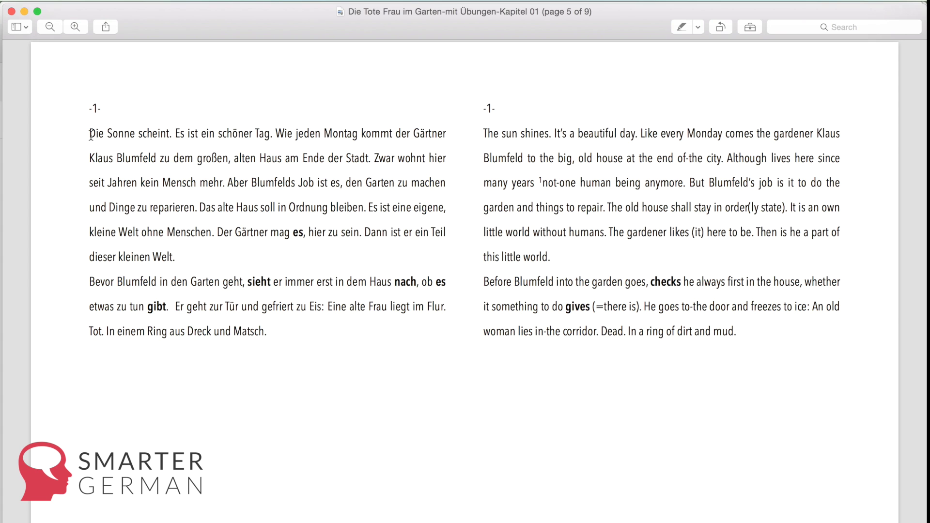
double_click(120, 134)
key(super+c)
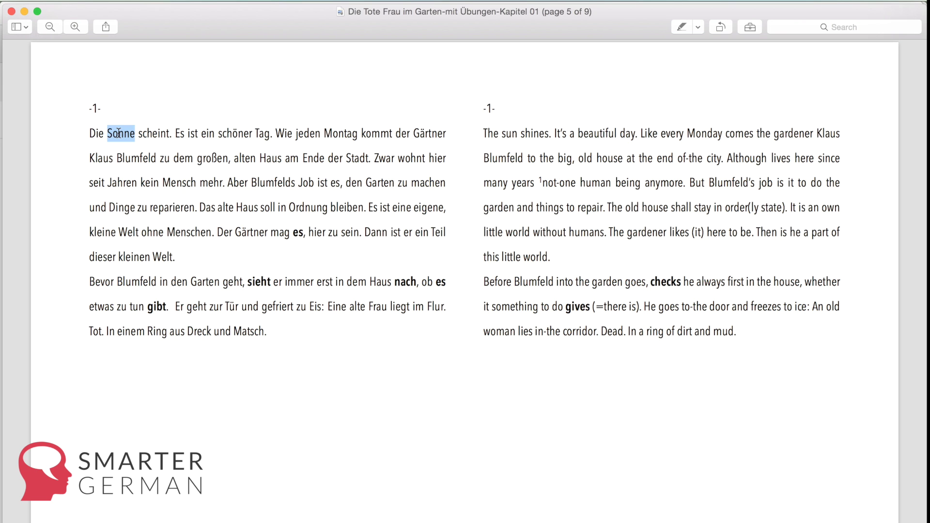
- Switch to Excel and enter the headings "German" in A1 and "English" in B1 of a blank workbook
key(super+space)
text(excel)
key(Return)
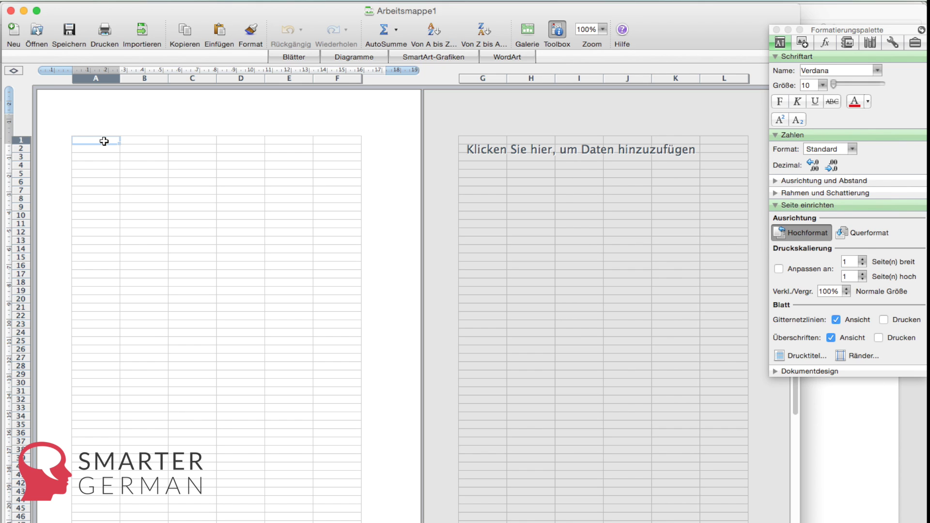
text(German)
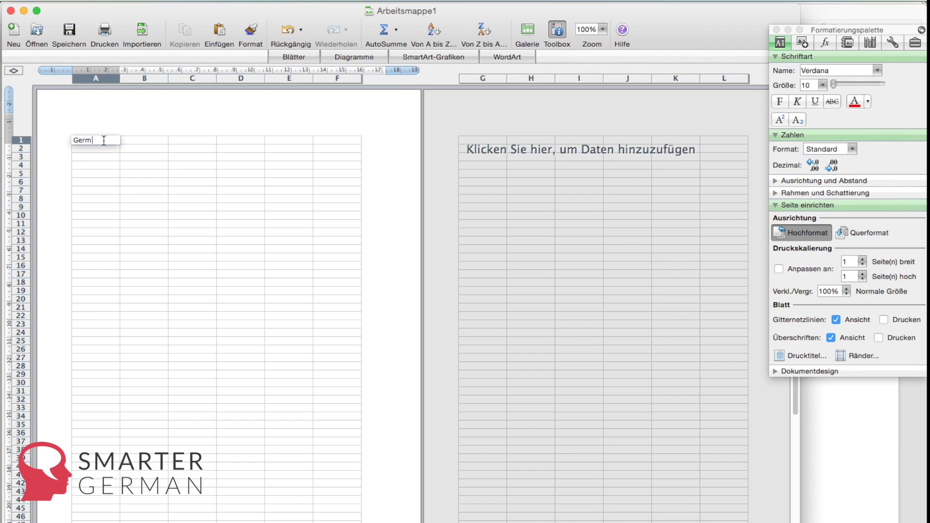
key(Tab)
text(En)
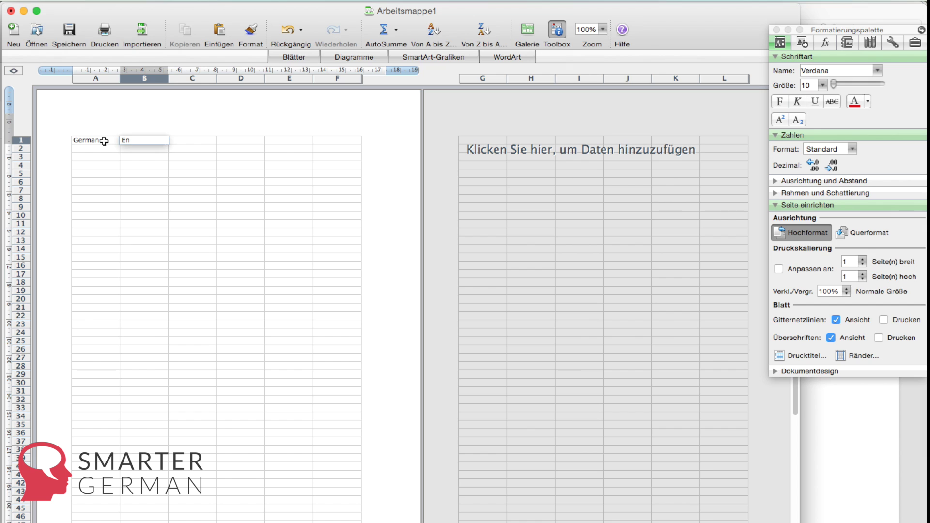
text(glish)
- Paste "Sonne" into A2 and copy "scheint" from the PDF story into A3
click(99, 150)
key(super+v)
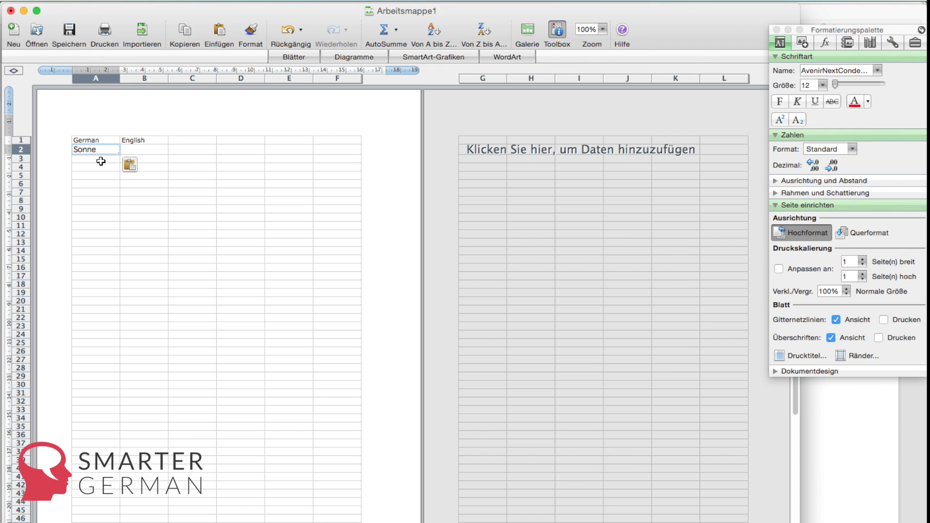
key(super+Tab)
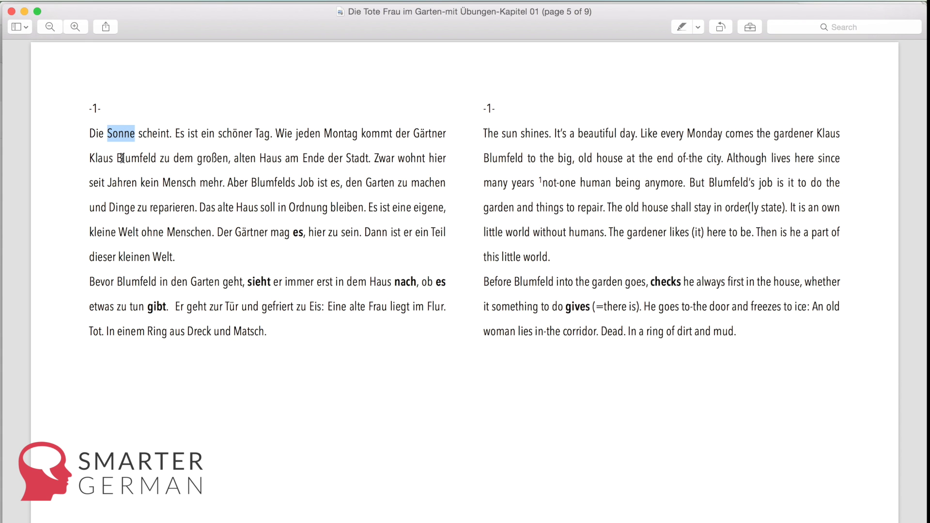
double_click(155, 132)
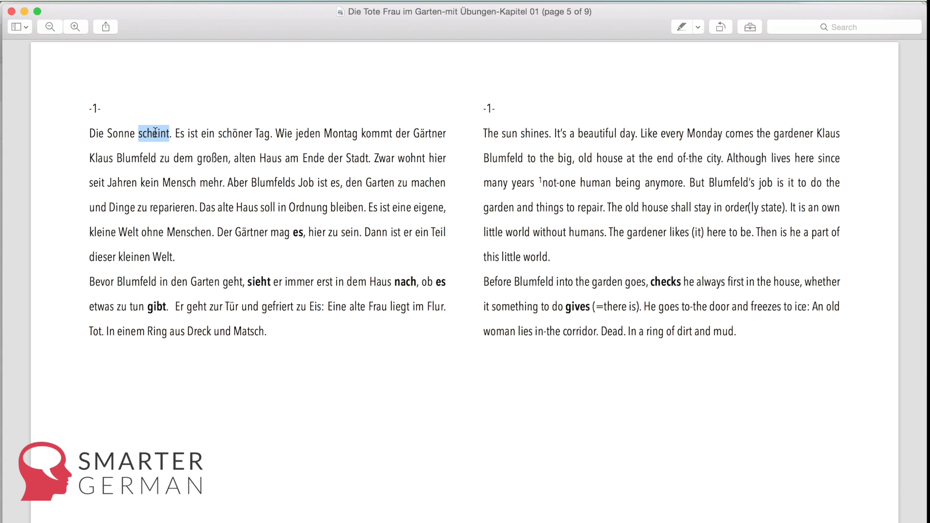
key(super+c)
key(super+Tab)
key(Down)
key(super+v)
- Copy "Gärtner" from the first line of the PDF story into cell A4 of the Excel list
key(super+Tab)
double_click(428, 135)
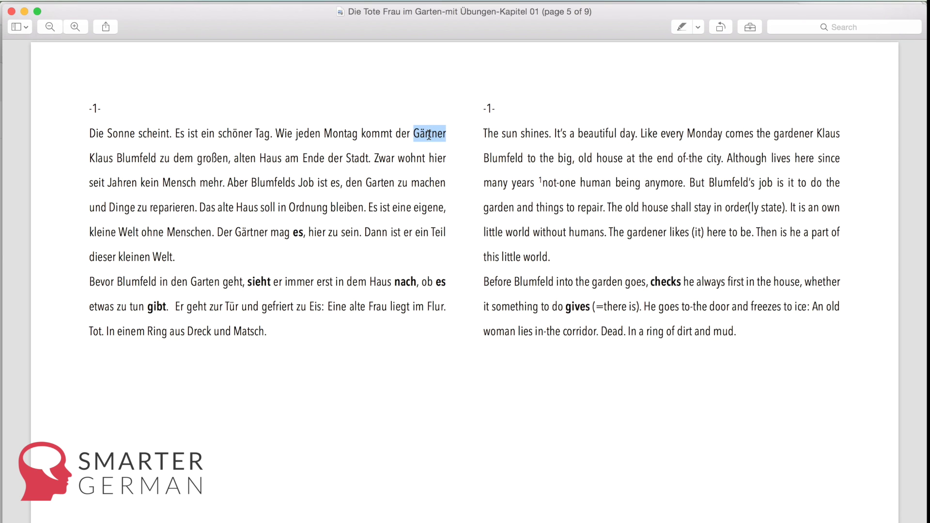
key(super+c)
key(super+Tab)
key(Down)
key(super+v)
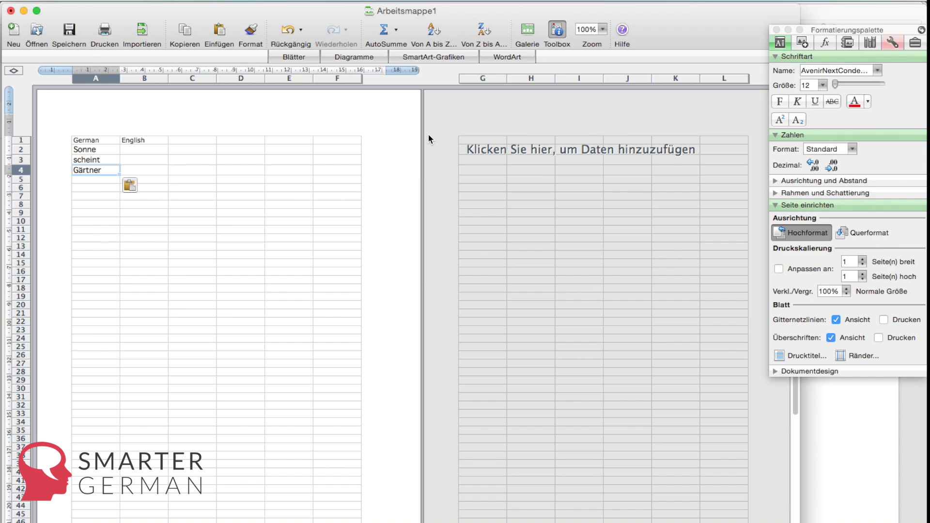
- Copy "Stadt" from the second line of the PDF story into cell A5 of the Excel list
key(super+Tab)
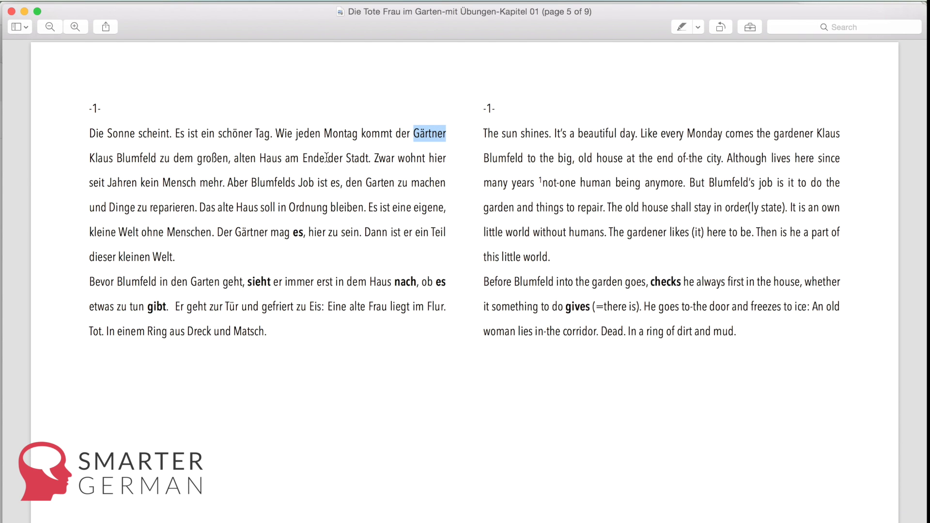
click(357, 157)
double_click(357, 158)
key(super+c)
key(super+Tab)
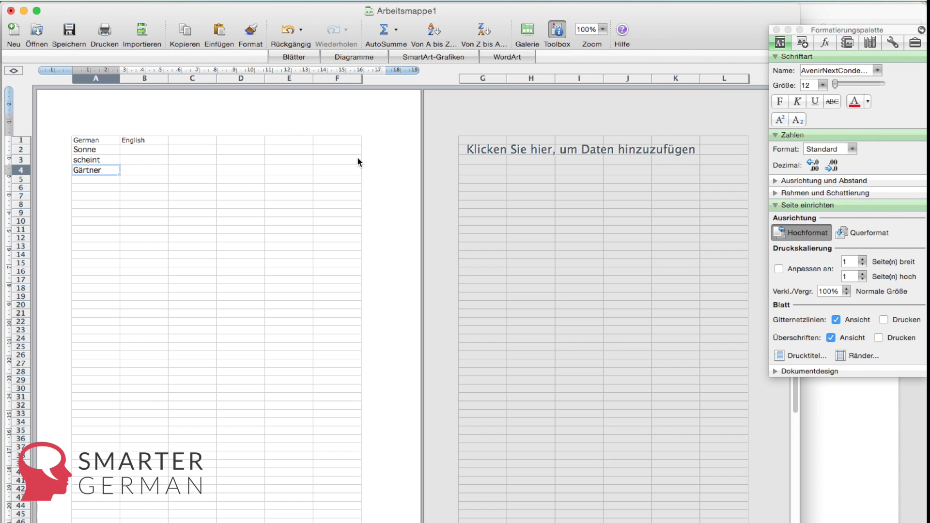
key(Down)
key(super+v)
- Copy "Zwar" from the second line of the PDF story into cell A6 of the Excel list
key(super+Tab)
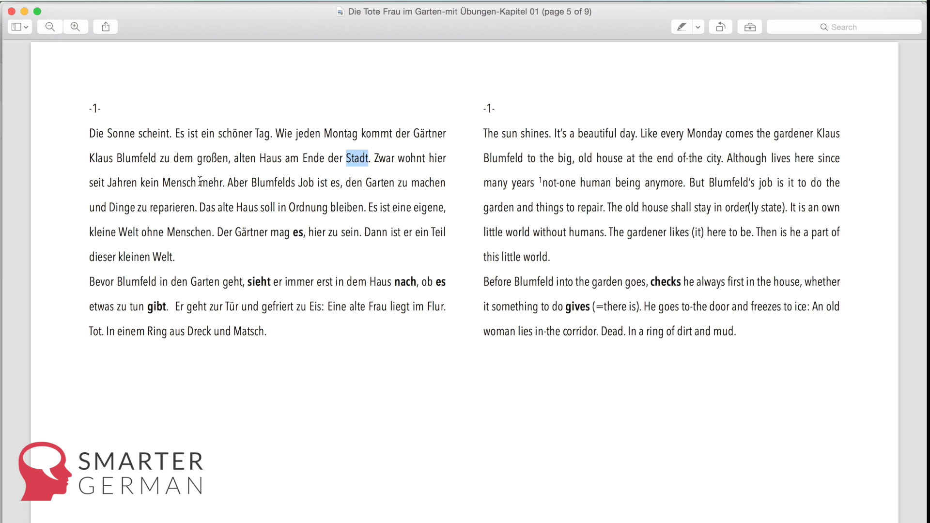
double_click(385, 159)
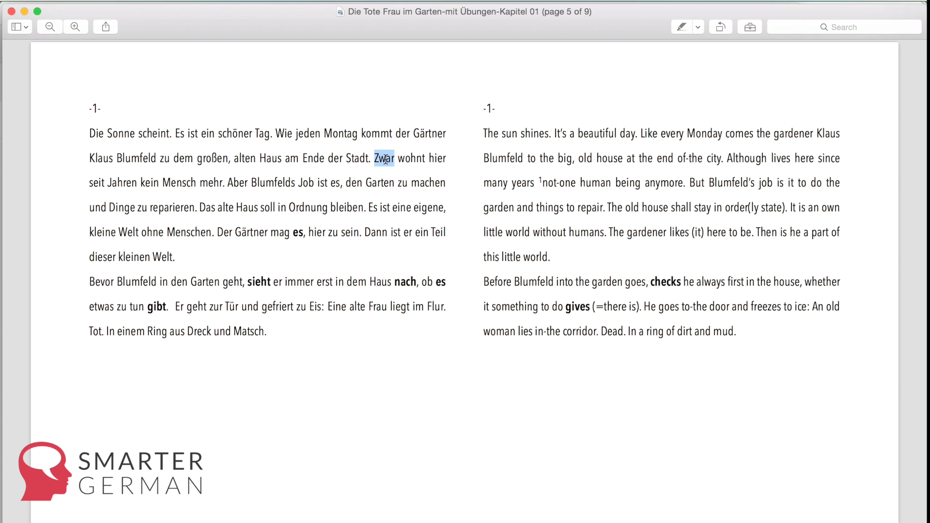
key(super+c)
key(super+Tab)
key(Down)
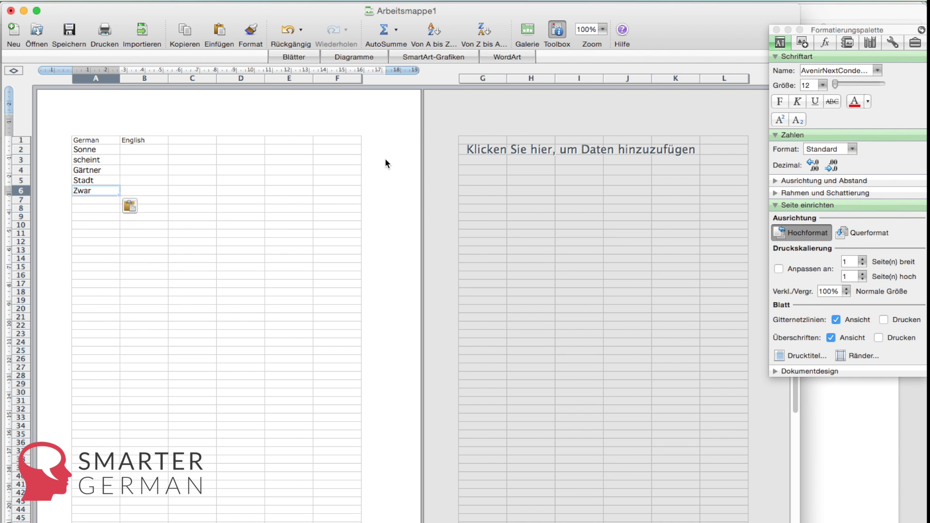
key(super+Tab)
key(super+c)
key(super+Tab)
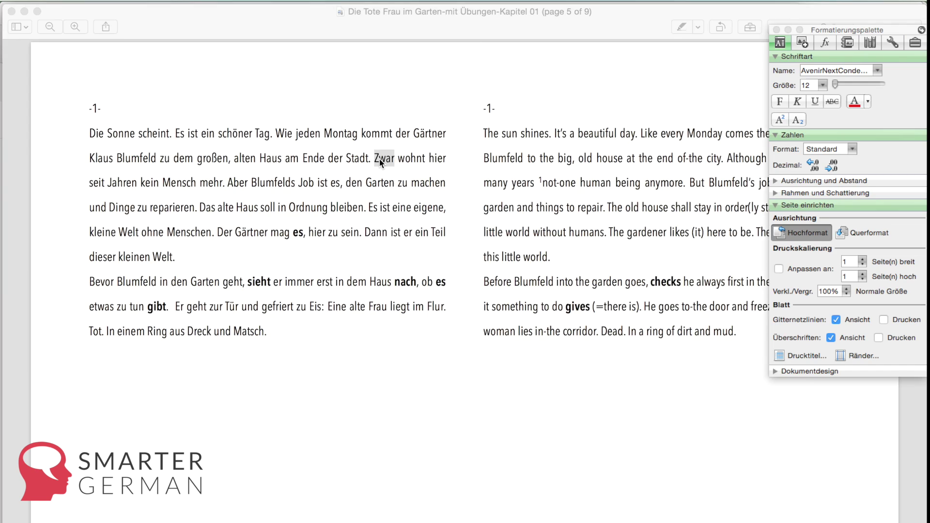
key(super+v)
- Change the word in A6 to lowercase "zwar" and select A7 for the next entry
click(79, 193)
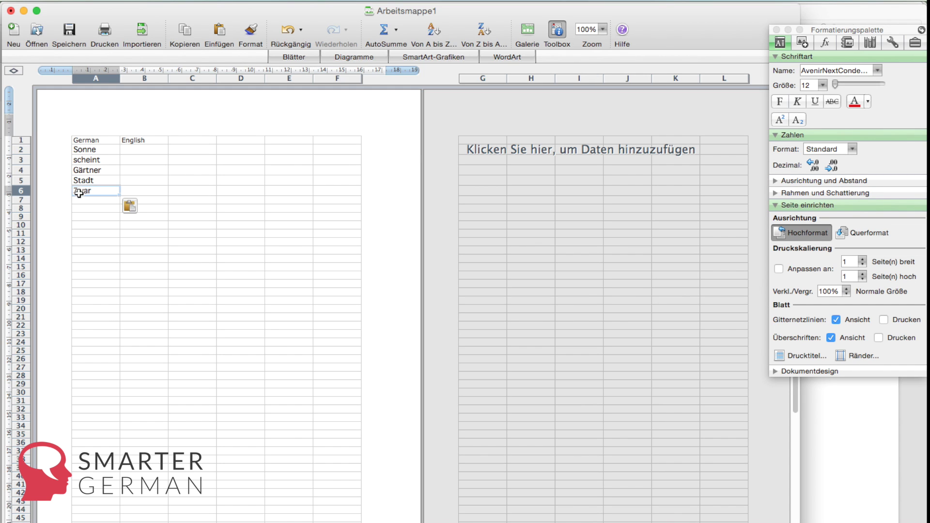
double_click(79, 191)
key(BackSpace)
text(z)
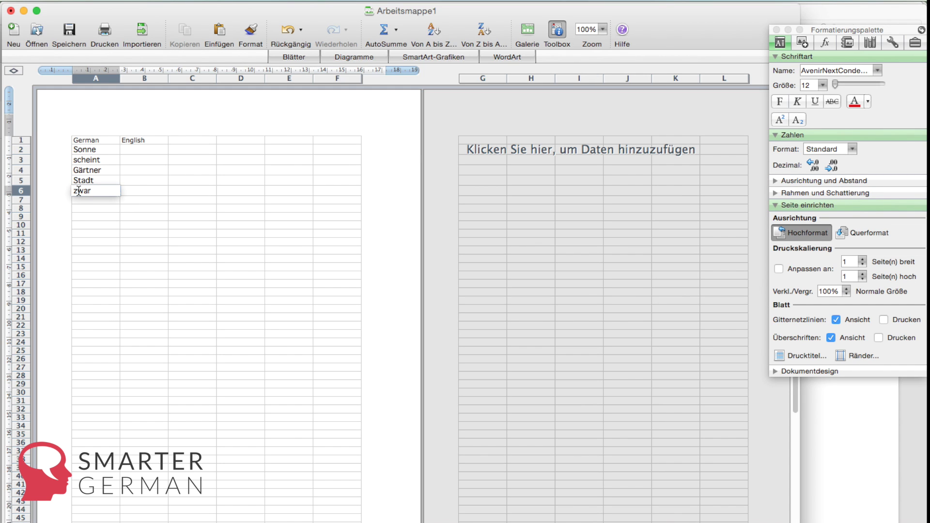
click(91, 201)
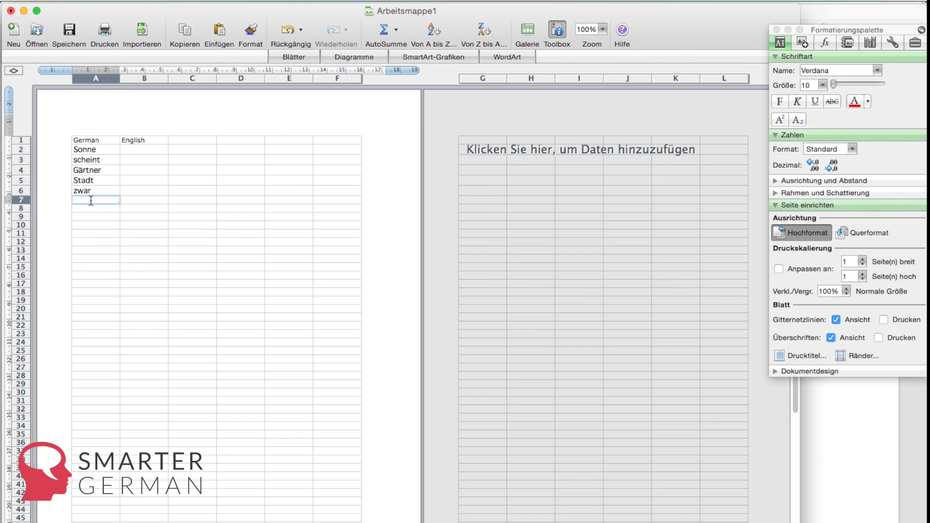
- Copy "Mensch" from the third line of the PDF story into cell A7 of the Excel list
key(super+Tab)
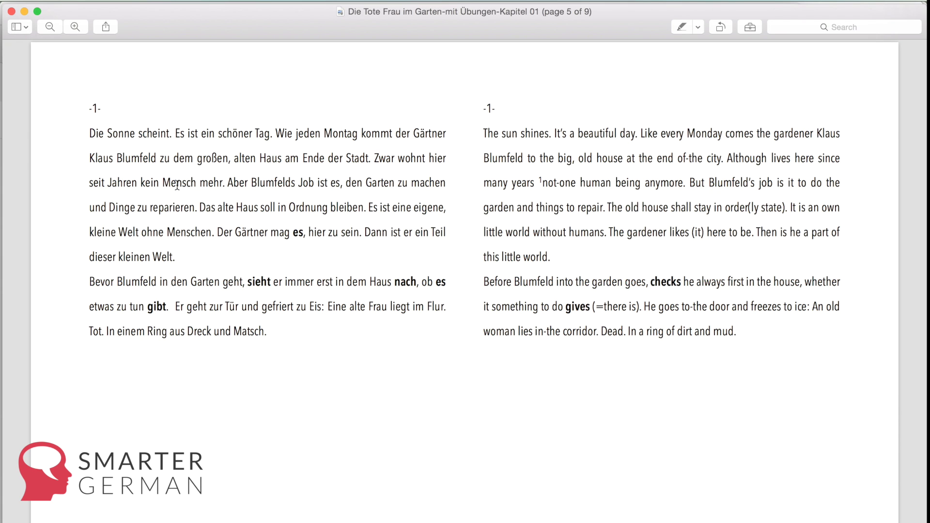
double_click(180, 184)
key(super+c)
key(super+Tab)
key(super+v)
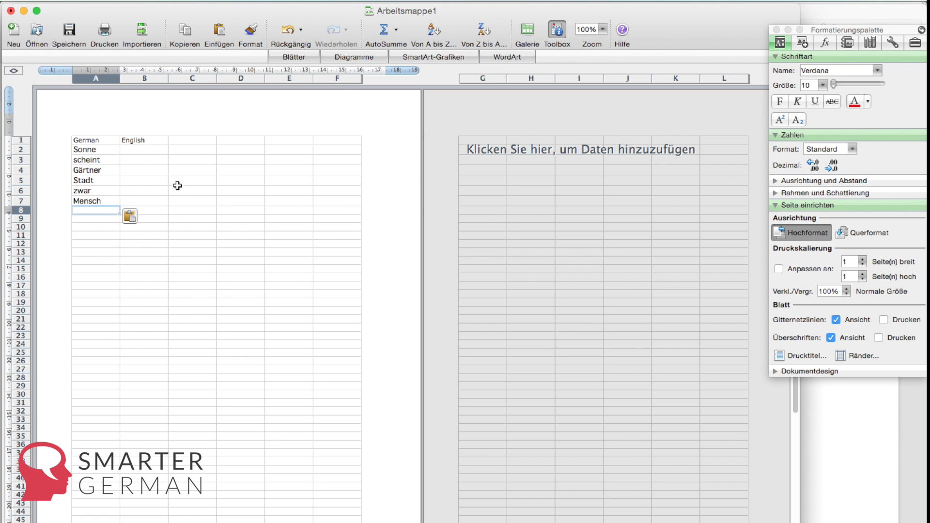
- Copy "Dinge" from the fourth line of the PDF story into cell A8 of the Excel list
key(super+Tab)
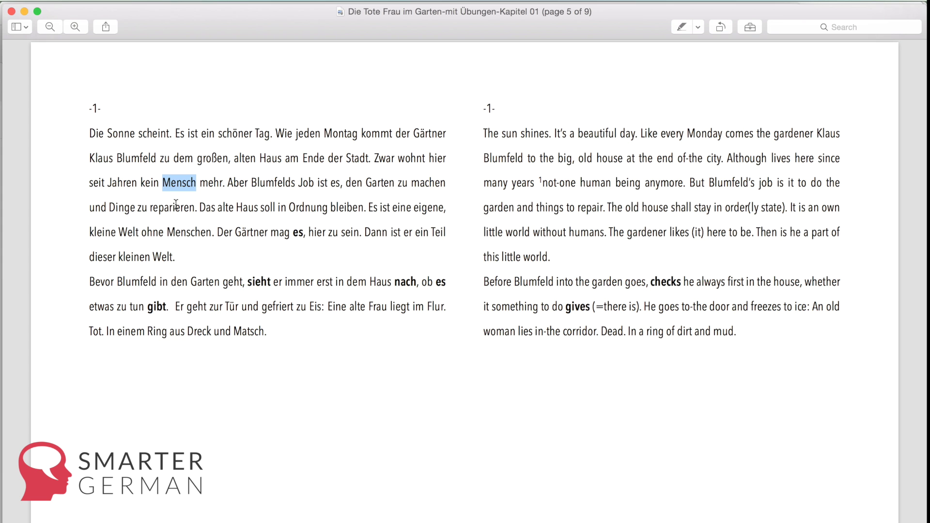
click(121, 208)
double_click(121, 208)
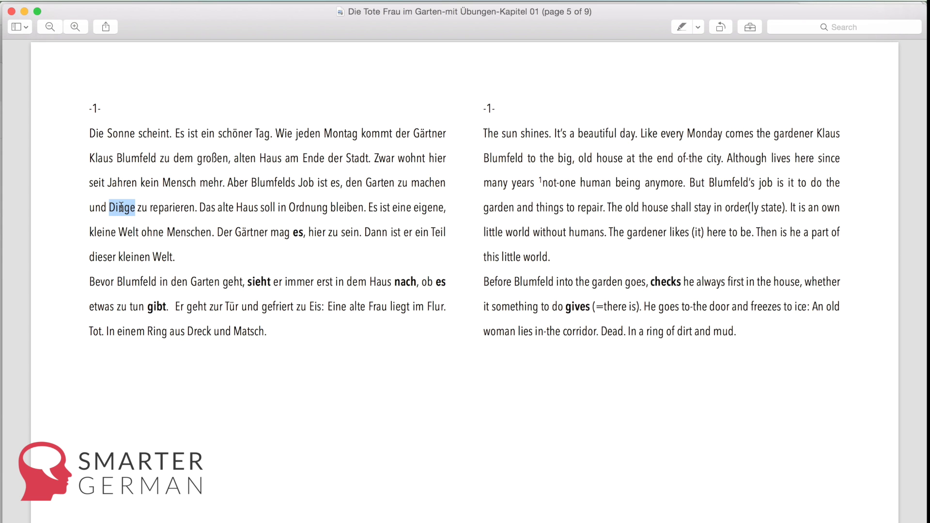
key(super+c)
key(super+Tab)
key(super+v)
- Copy "Ordnung" from the fourth line of the PDF story into cell A9 of the Excel list
key(super+Tab)
double_click(315, 207)
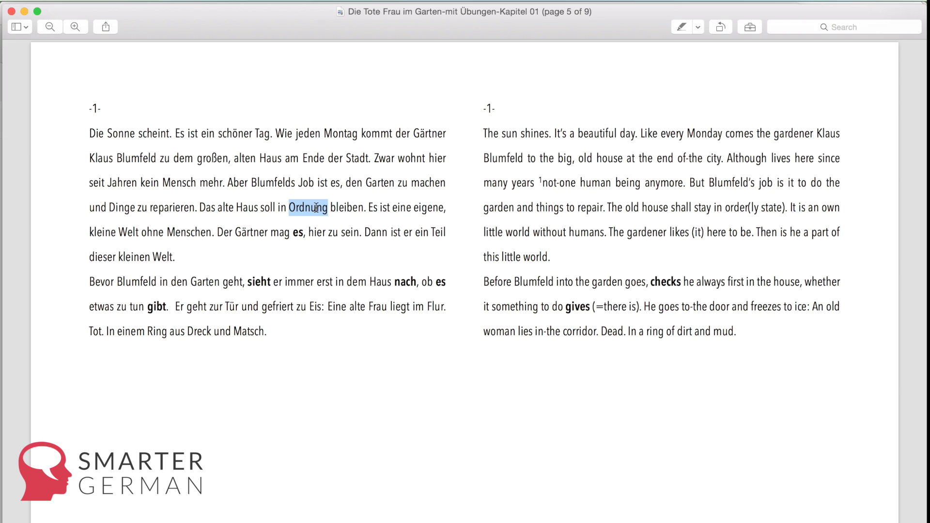
key(super+c)
key(super+Tab)
key(super+v)
- Copy "Teil" from the fifth line of the PDF story into cell A10 of the Excel list
key(super+Tab)
click(137, 234)
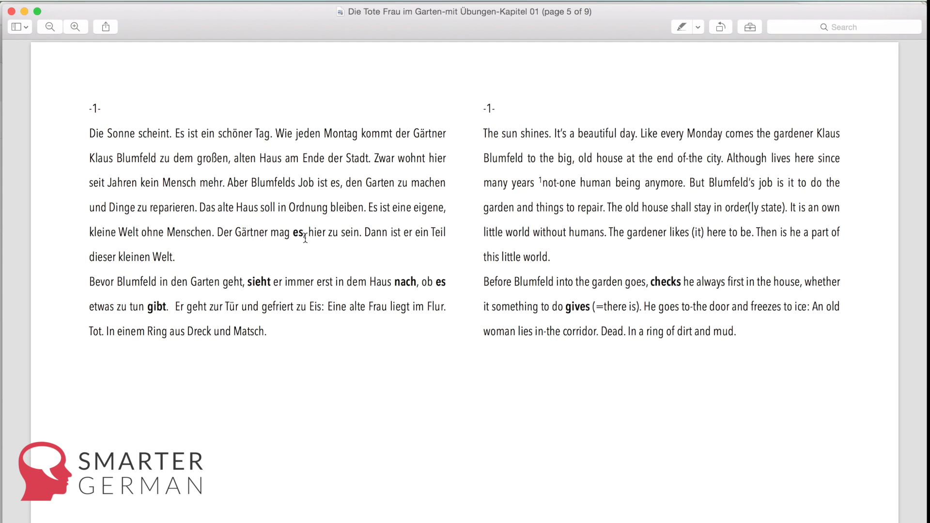
double_click(432, 233)
key(super+c)
key(super+Tab)
key(super+v)
- Copy "immer" from the first line of the story's second paragraph into cell A11 of the Excel list
key(super+Tab)
double_click(292, 282)
key(super+c)
key(super+Tab)
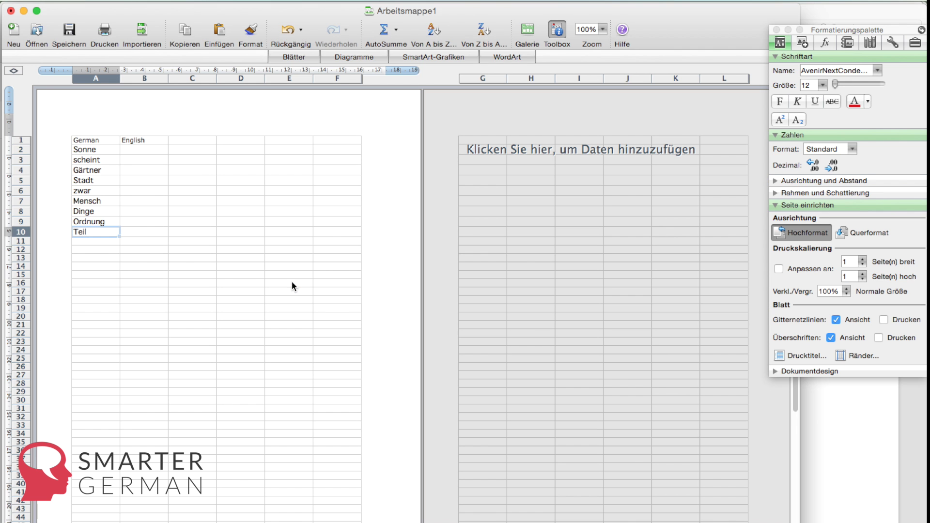
key(super+v)
- Copy "gefriert" from the second line of the story's second paragraph into cell A12 of the Excel list
key(super+Tab)
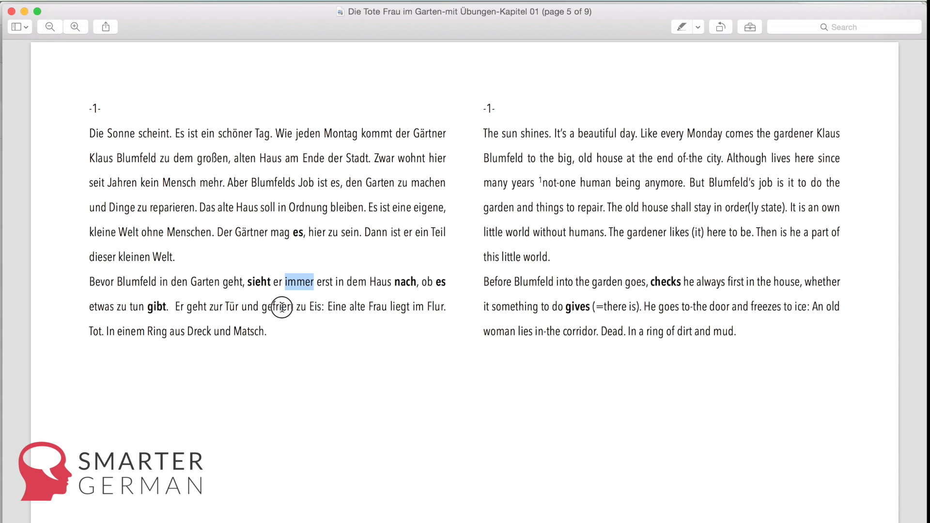
double_click(276, 307)
key(super+c)
key(super+Tab)
- Copy "liegt" from the second line of the story's second paragraph into cell A13 of the Excel list
key(super+Tab)
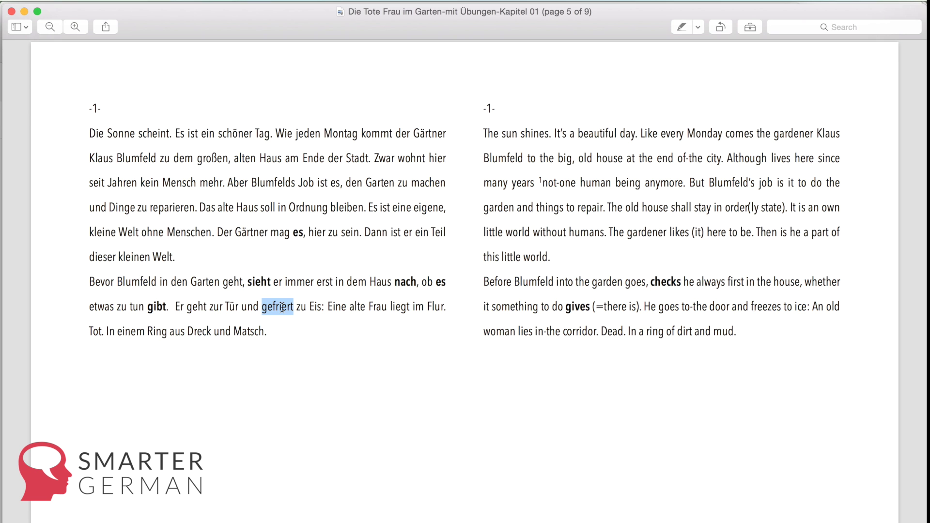
double_click(400, 307)
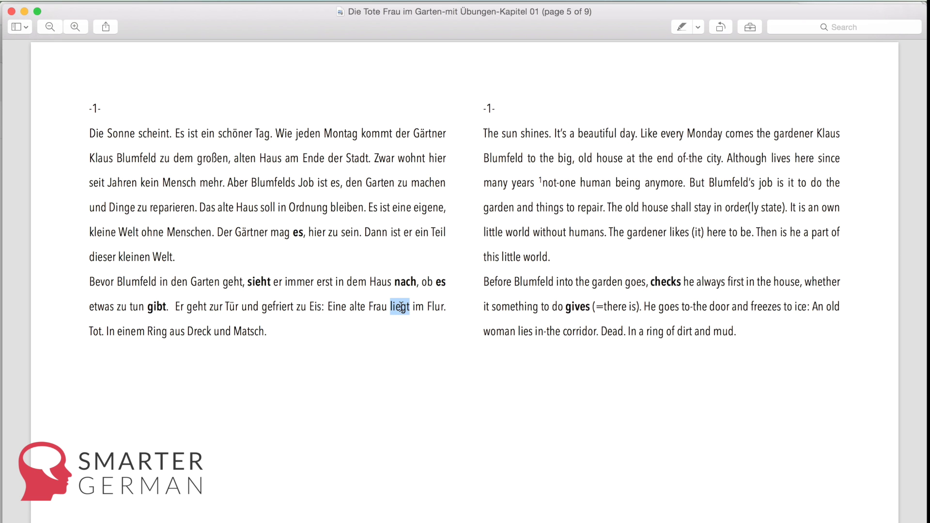
key(super+c)
key(super+Tab)
key(super+v)
- Copy "Flur" from the second line of the story's second paragraph into cell A14 of the Excel list
key(super+Tab)
double_click(434, 307)
key(super+c)
key(super+Tab)
key(super+v)
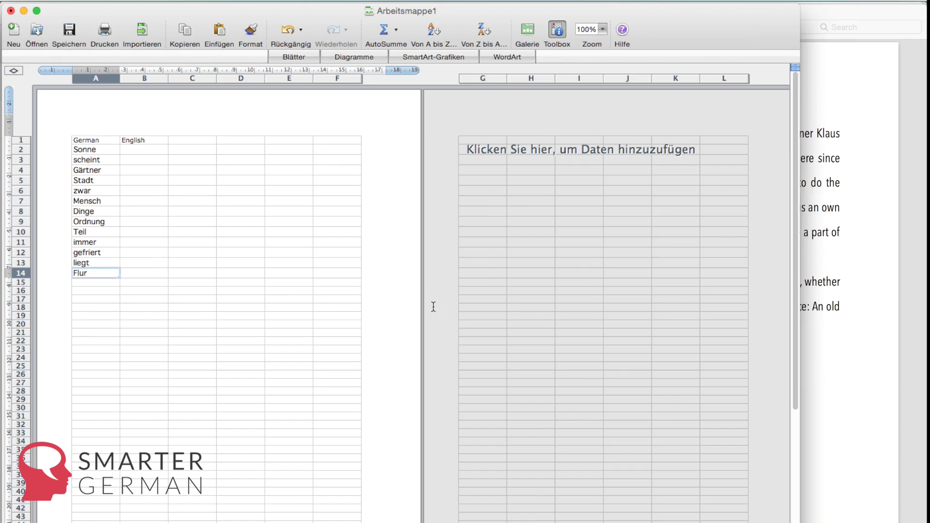
- Copy "Dreck" from the last line of the PDF story into cell A15 of the Excel list
key(super+Tab)
double_click(199, 331)
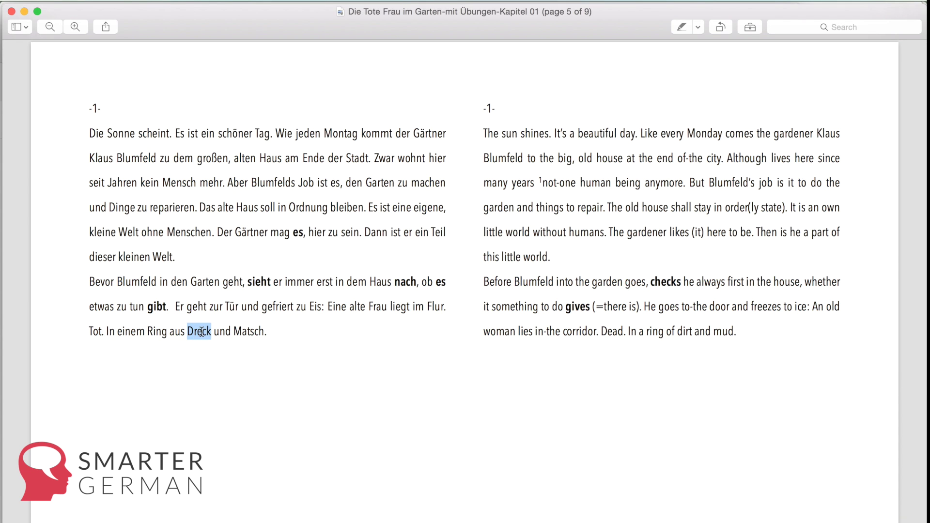
key(super+c)
key(super+Tab)
key(Down)
key(super+v)
- Copy "Matsch" from the last line of the PDF story into cell A16 of the Excel list
key(super+Tab)
double_click(249, 331)
key(super+c)
key(super+Tab)
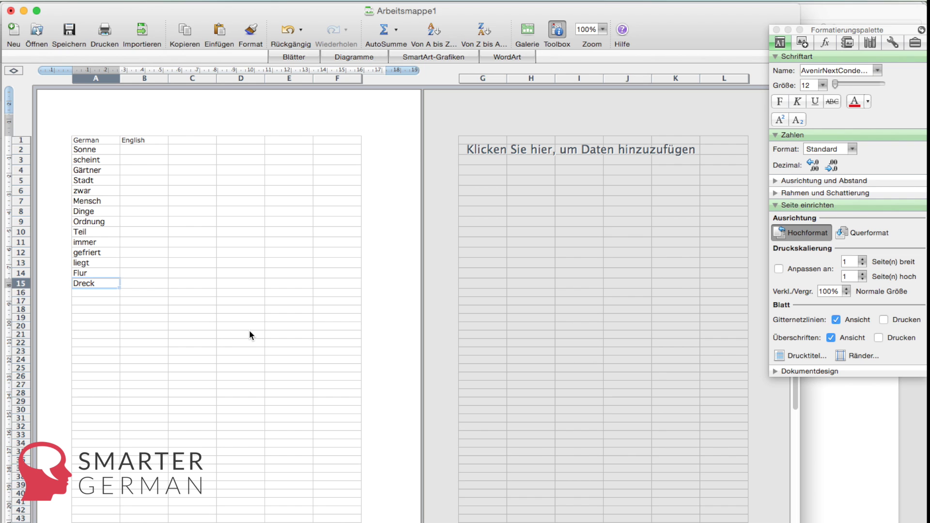
key(Down)
key(super+v)
- Copy the German words in A2:A16 of the Excel list into Google Translate to translate them into English
key(super+Tab)
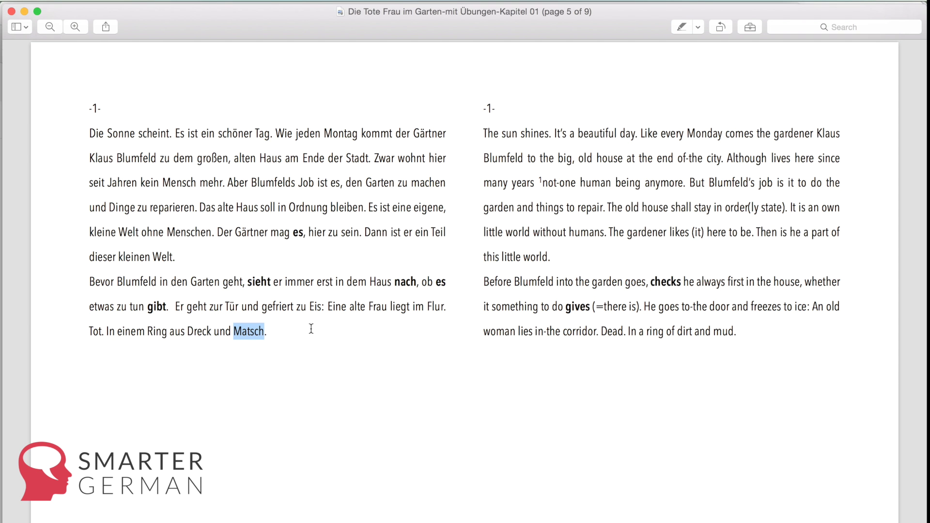
double_click(505, 133)
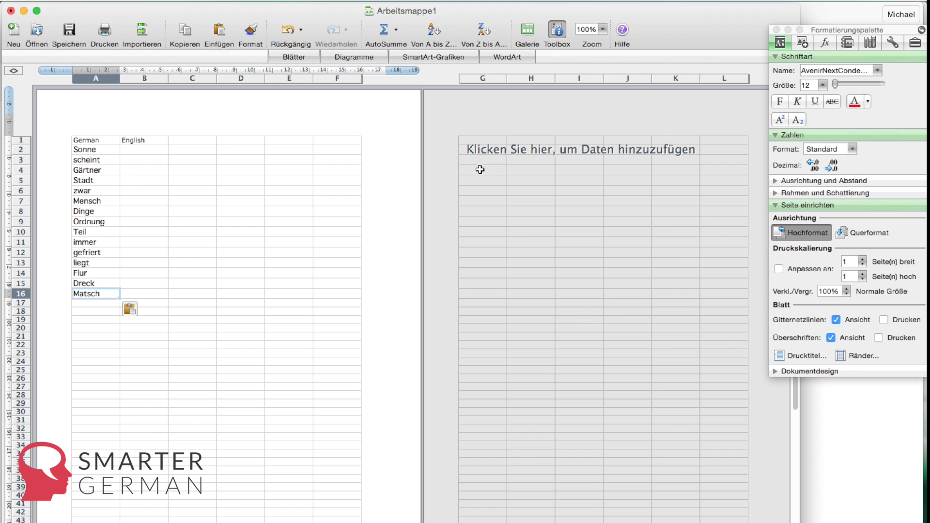
shift+click(85, 149)
key(super+c)
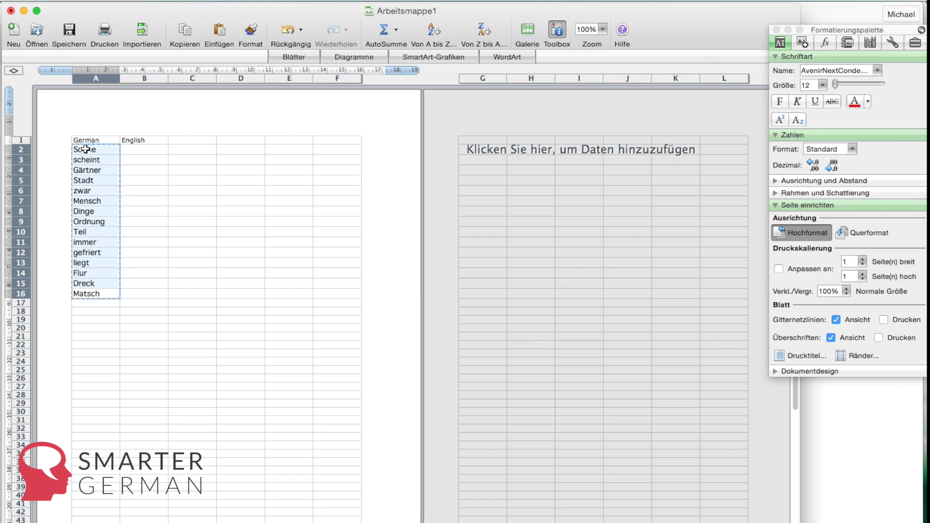
key(super+Tab)
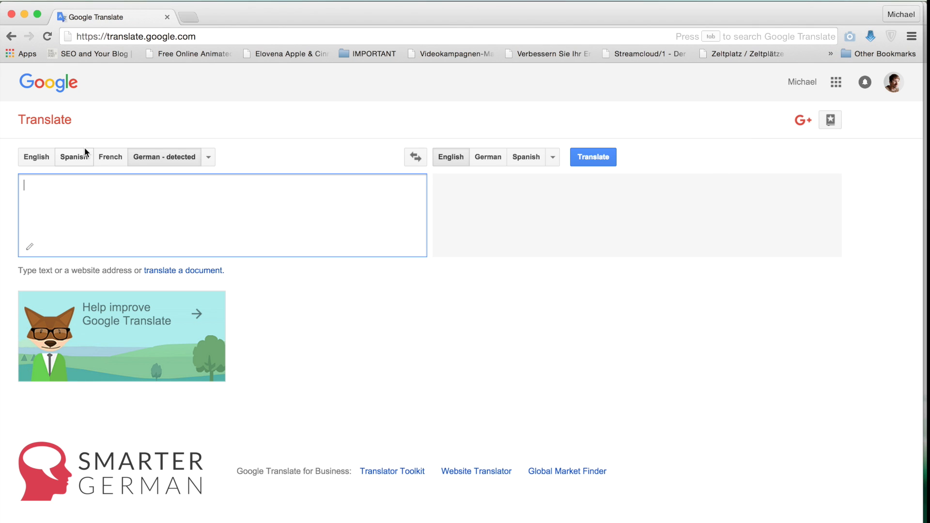
key(super+v)
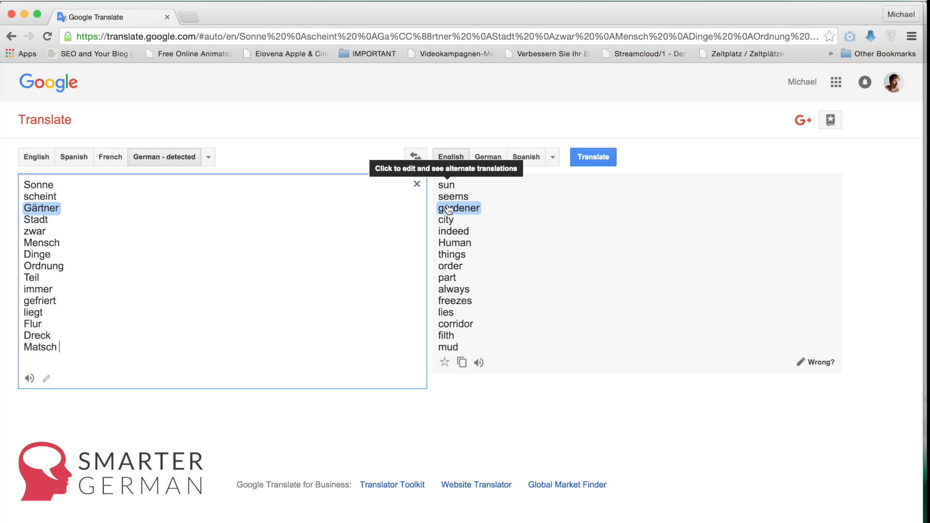
- Look at the alternative translations offered for "things" and close the suggestions
click(452, 258)
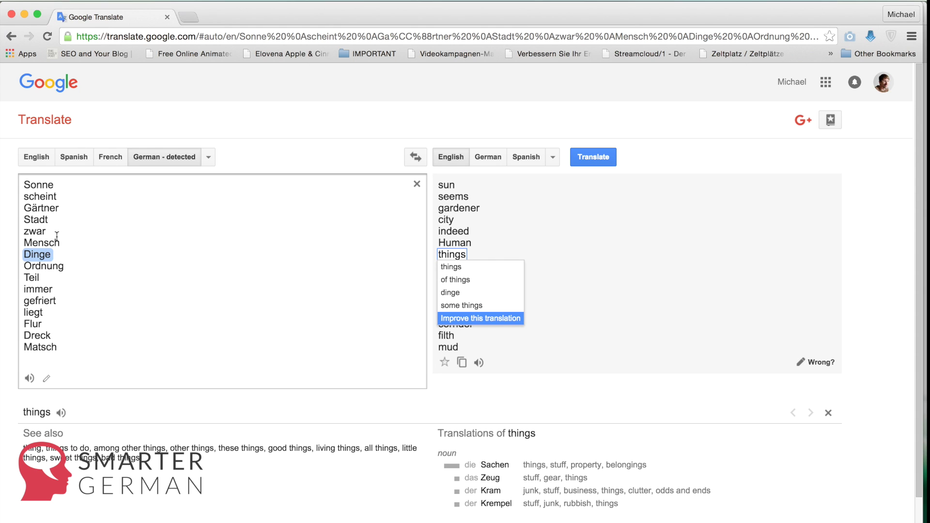
click(475, 252)
click(475, 252)
click(477, 252)
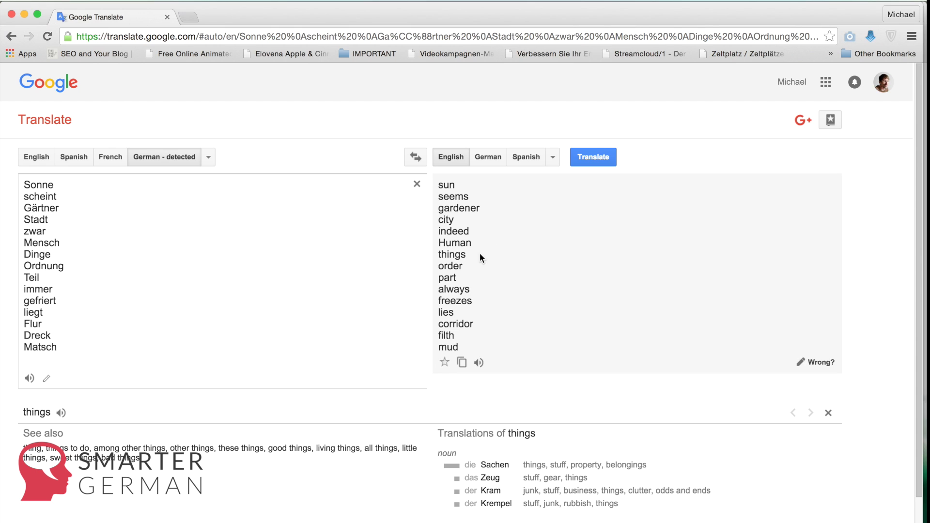
- Change "Dinge" to the singular "Ding" in the source text and check the alternative translations for it
click(61, 254)
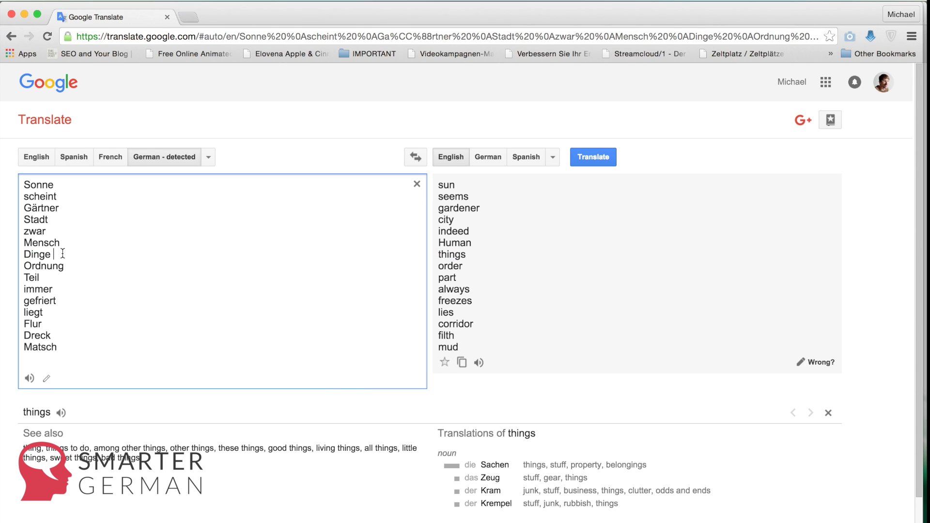
key(BackSpace)
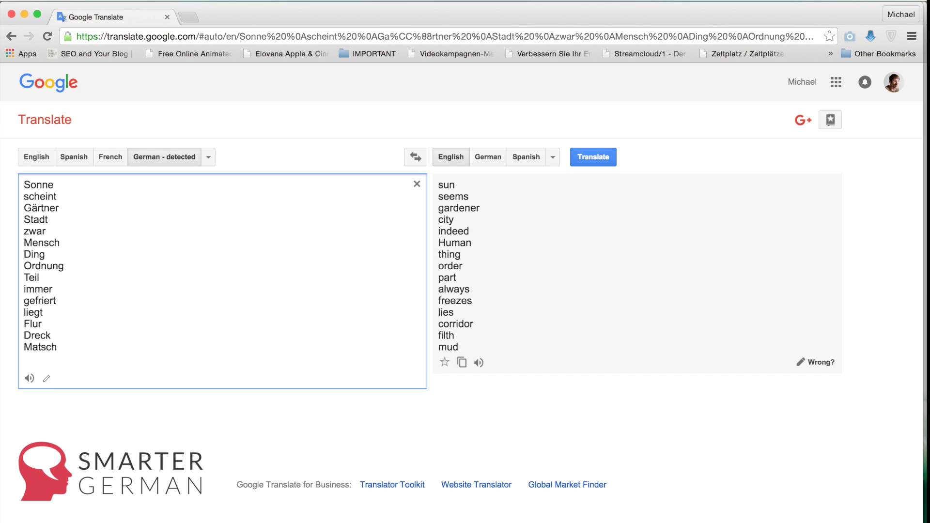
click(445, 257)
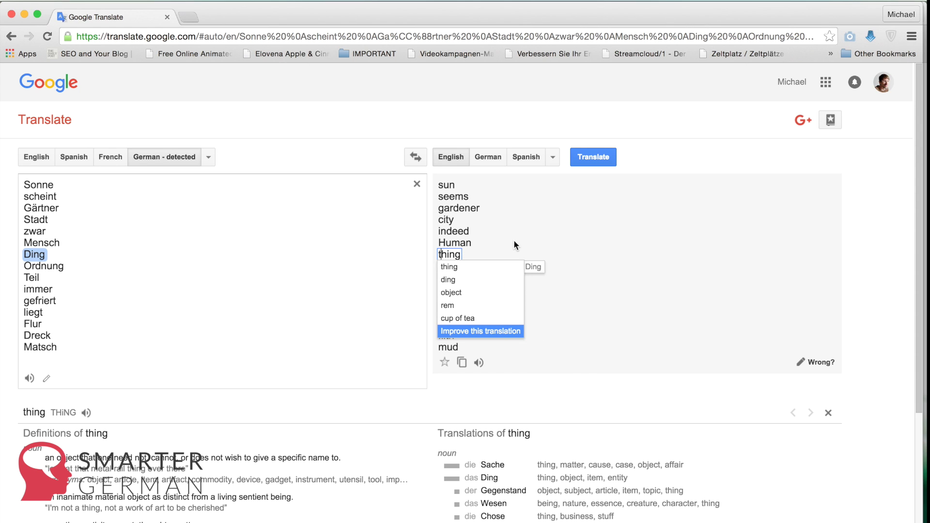
click(516, 254)
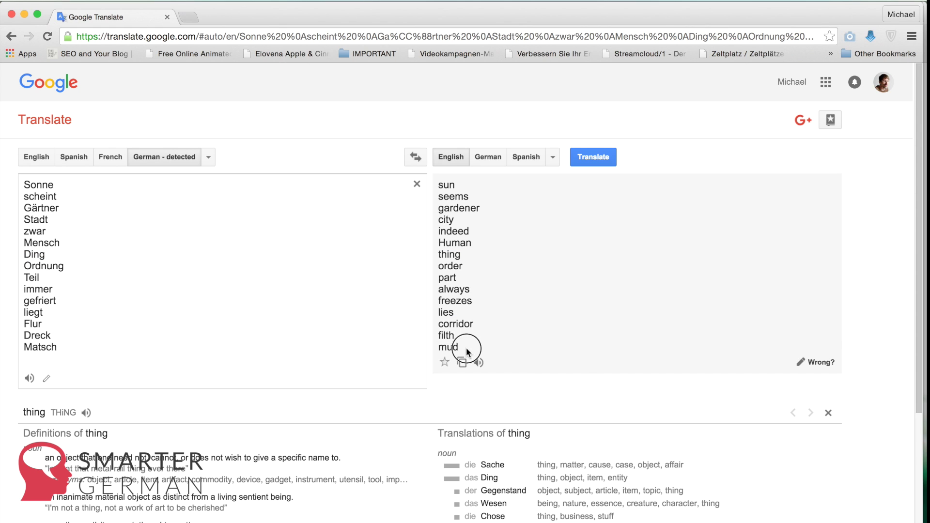
- Copy the complete English translation from Google Translate into cells B2:B16 of the Excel list
drag(466, 347, 439, 182)
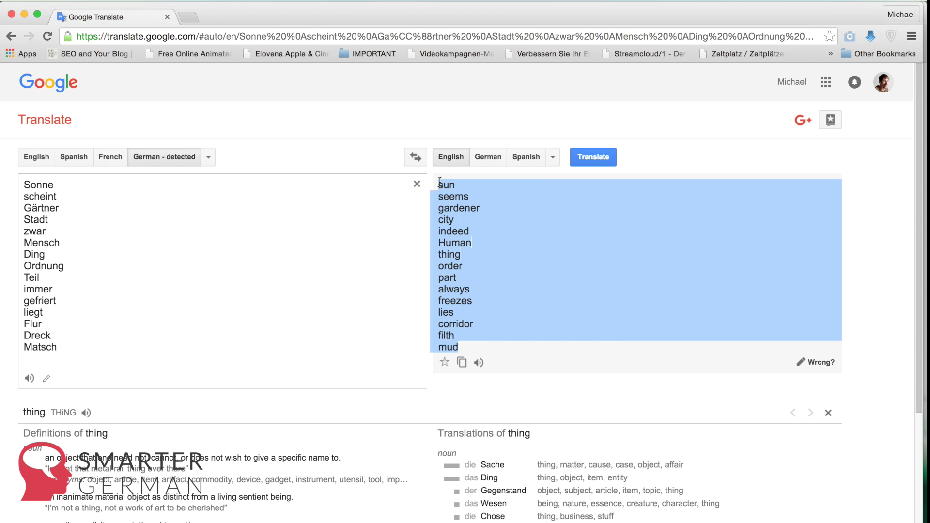
click(462, 362)
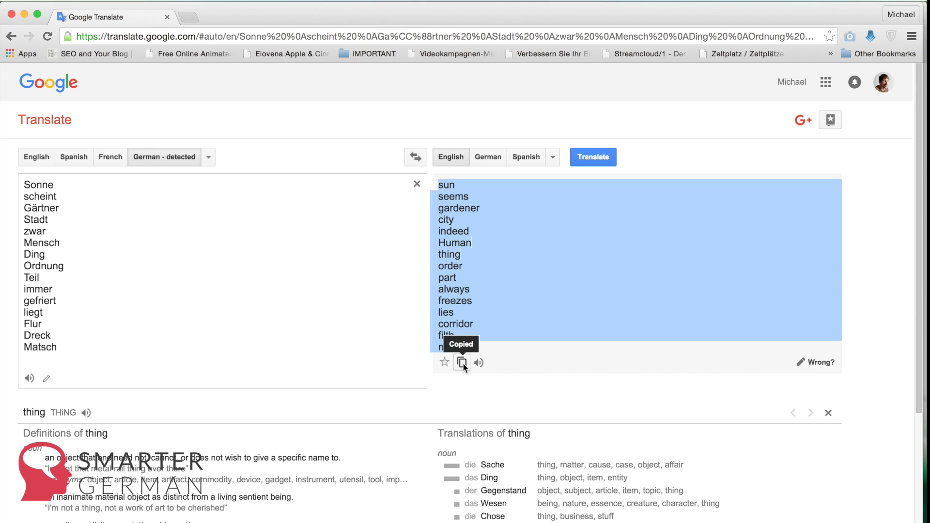
key(super+Tab)
key(super+Tab)
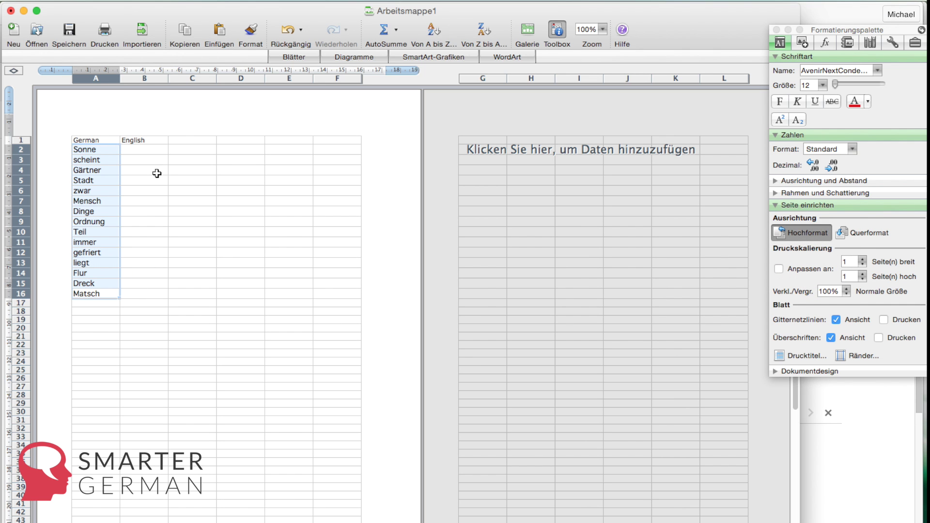
click(142, 151)
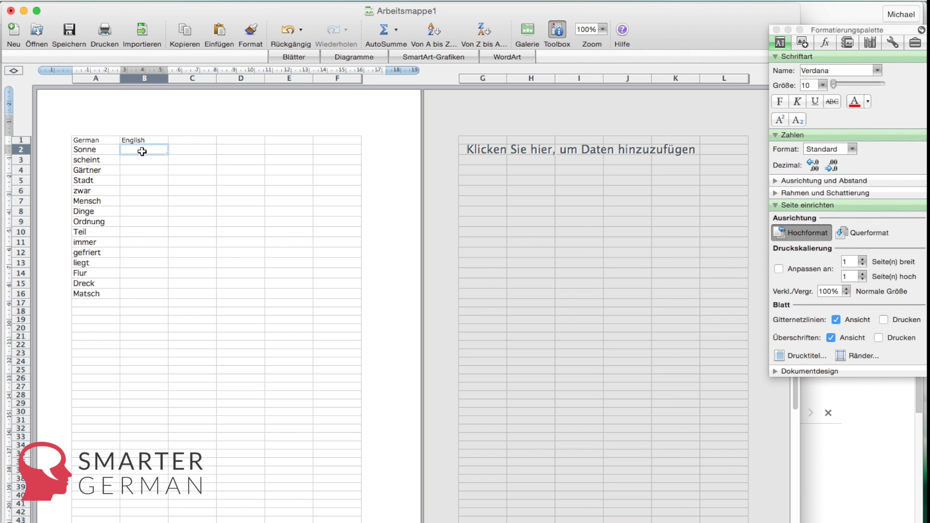
shift+click(144, 293)
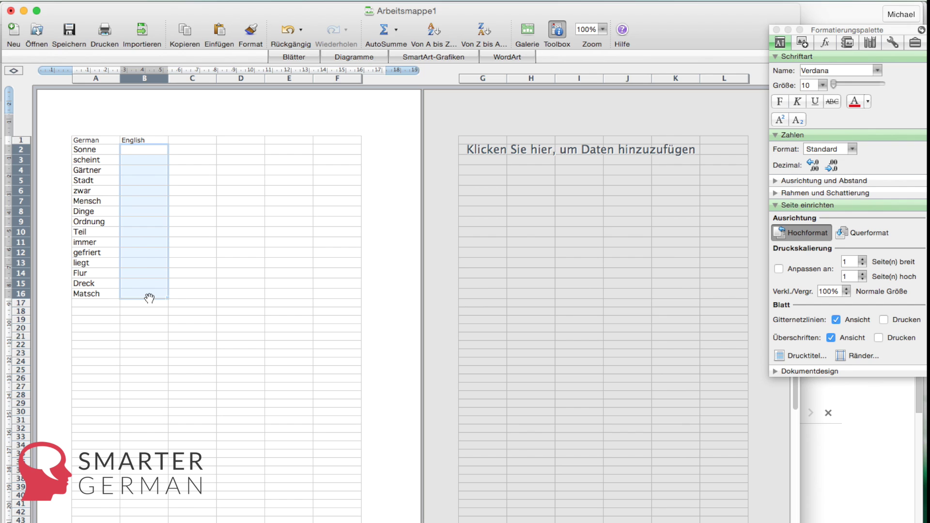
right_click(144, 248)
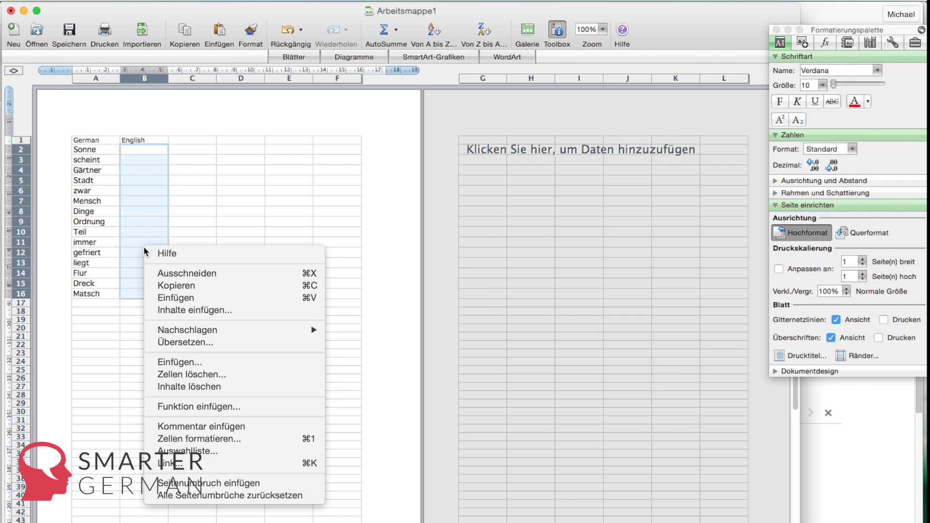
click(168, 298)
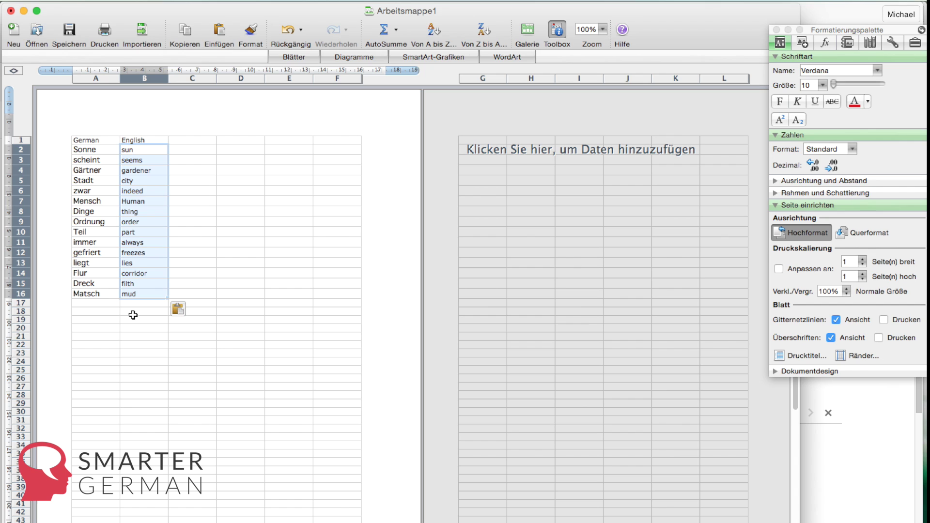
click(98, 181)
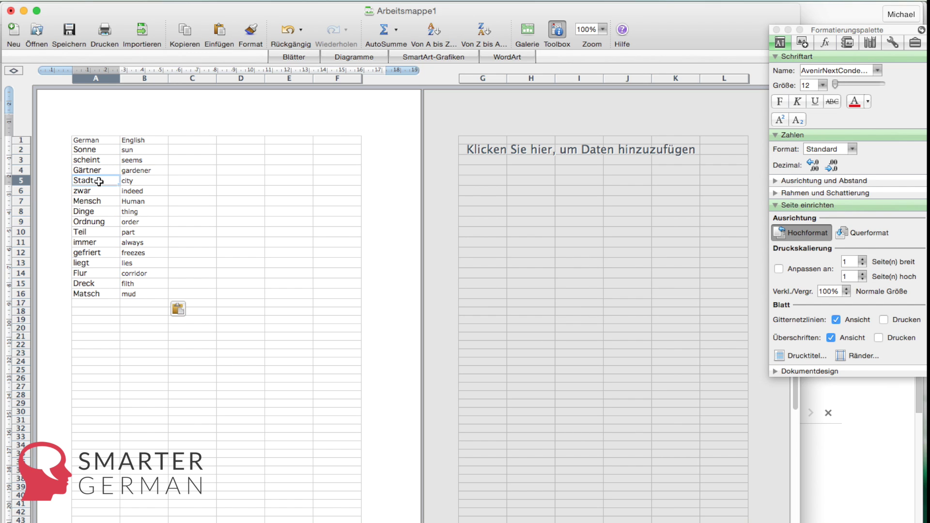
click(102, 202)
click(101, 213)
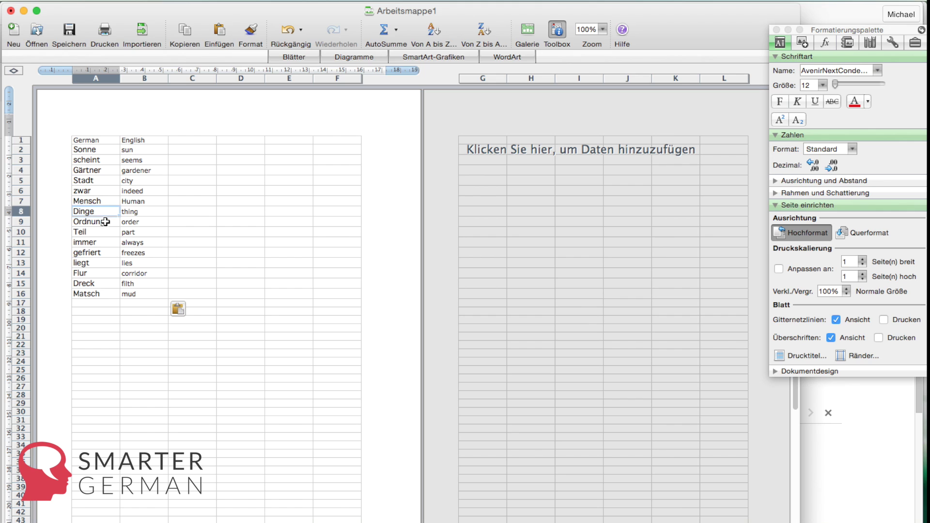
click(102, 222)
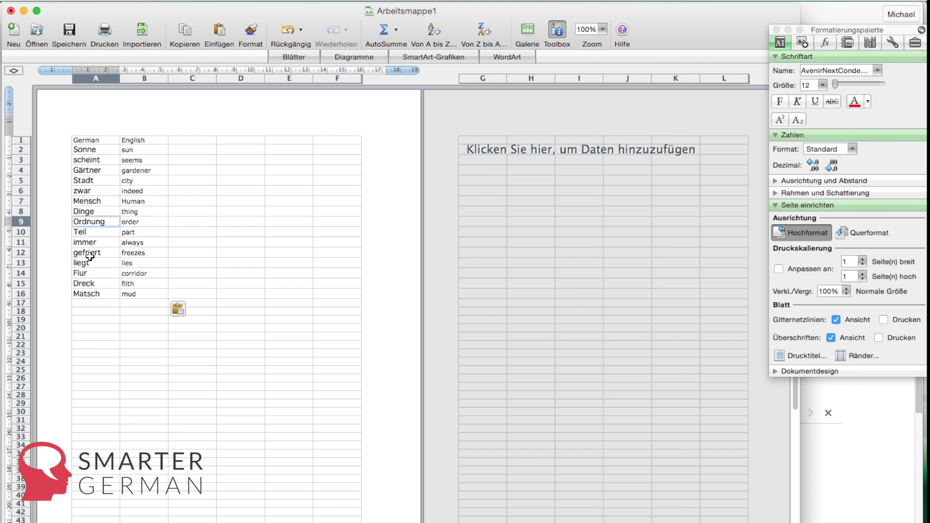
click(85, 193)
double_click(94, 190)
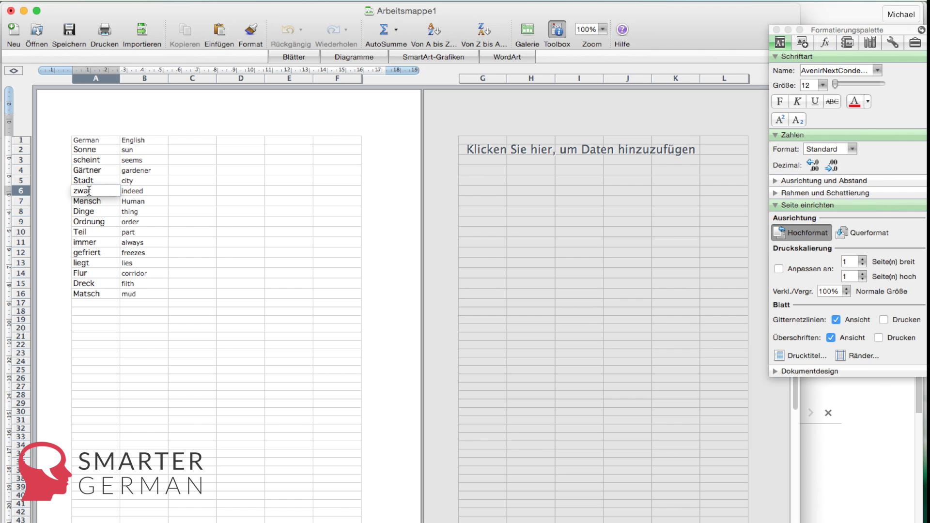
click(93, 181)
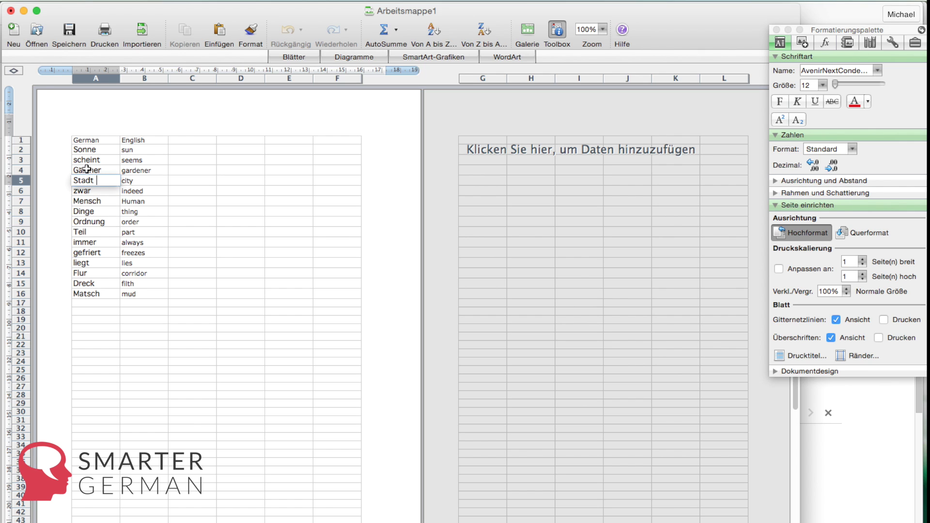
click(86, 170)
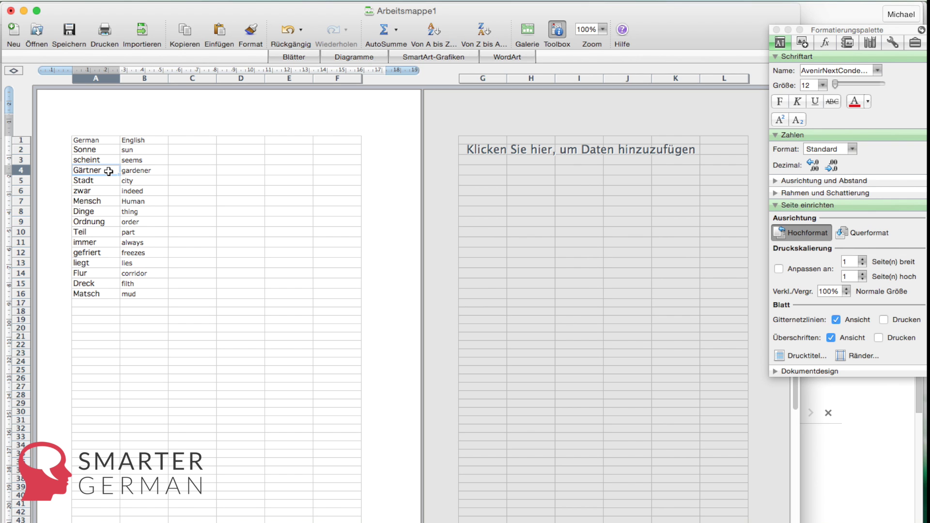
- Switch to Google Translate and look up the German article of "Sonne" in the dictionary entry for "sun"
key(super+Tab)
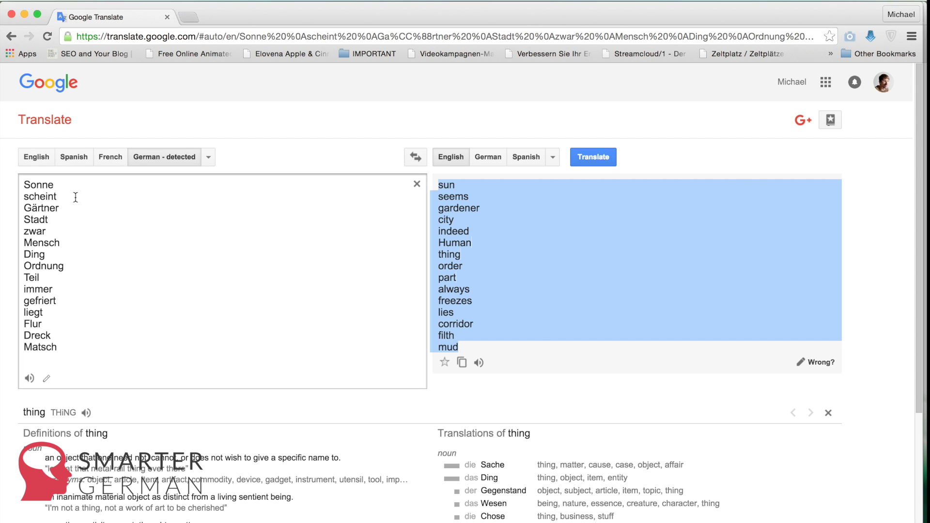
click(51, 208)
double_click(42, 184)
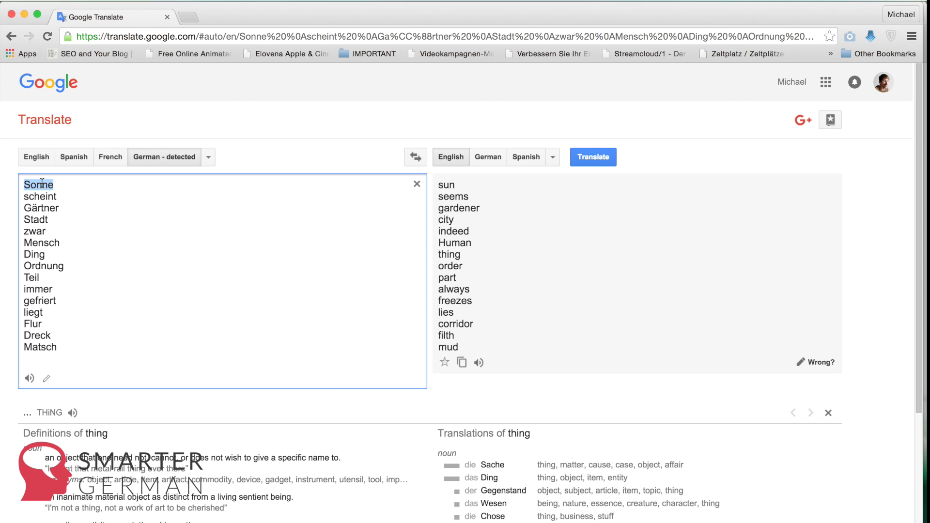
click(446, 187)
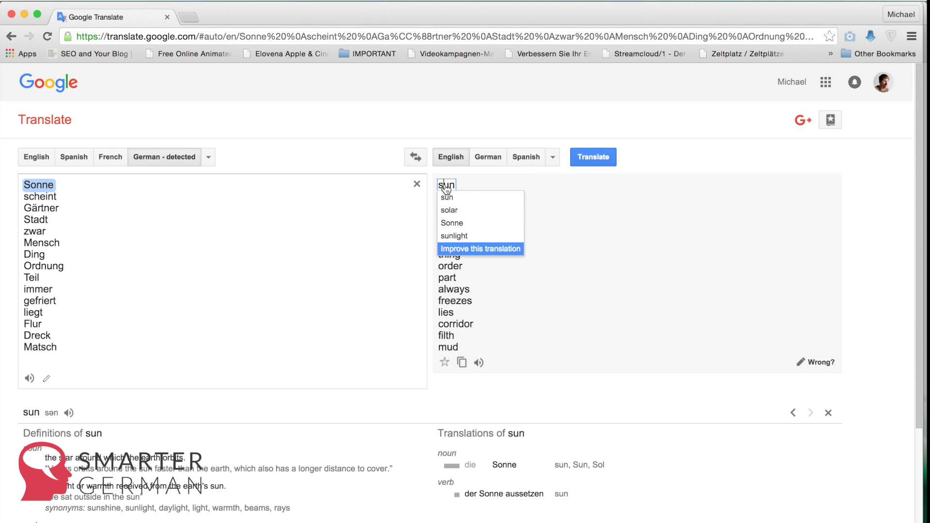
click(470, 466)
double_click(469, 465)
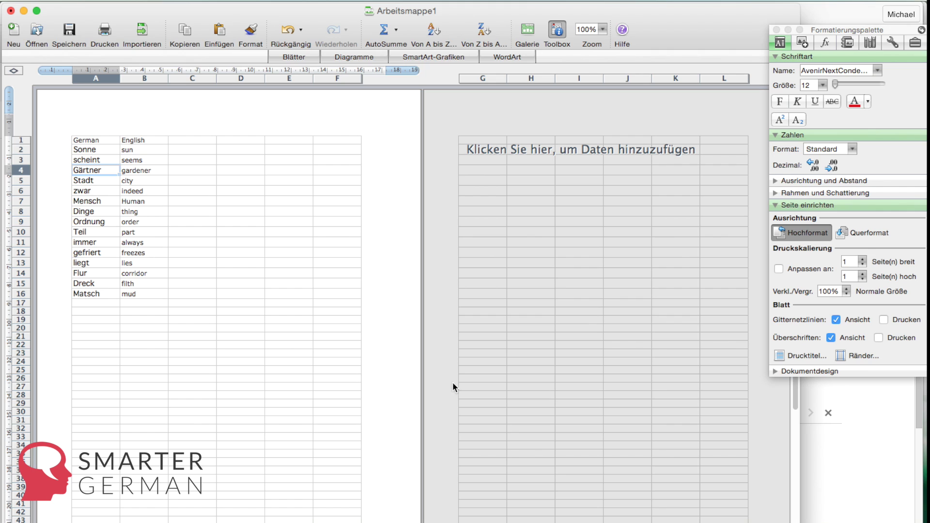
- Back in the Excel list, add the article "die" before "Sonne" in cell A2
key(Up)
key(Up)
key(Down)
key(Down)
key(Up)
key(Up)
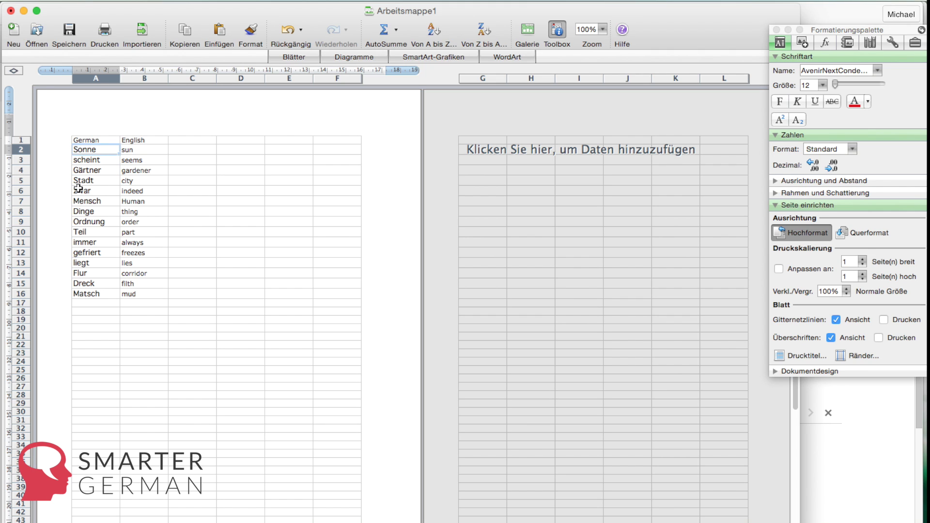
double_click(85, 150)
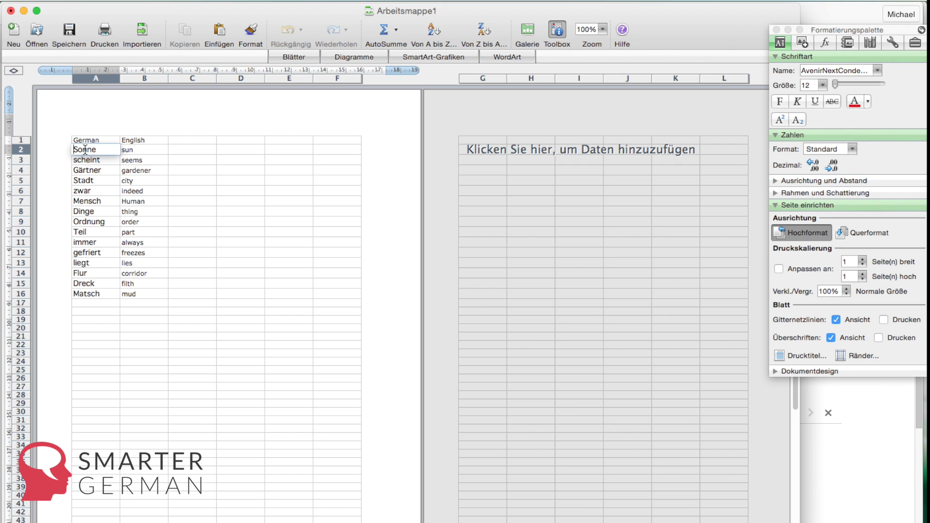
text(die)
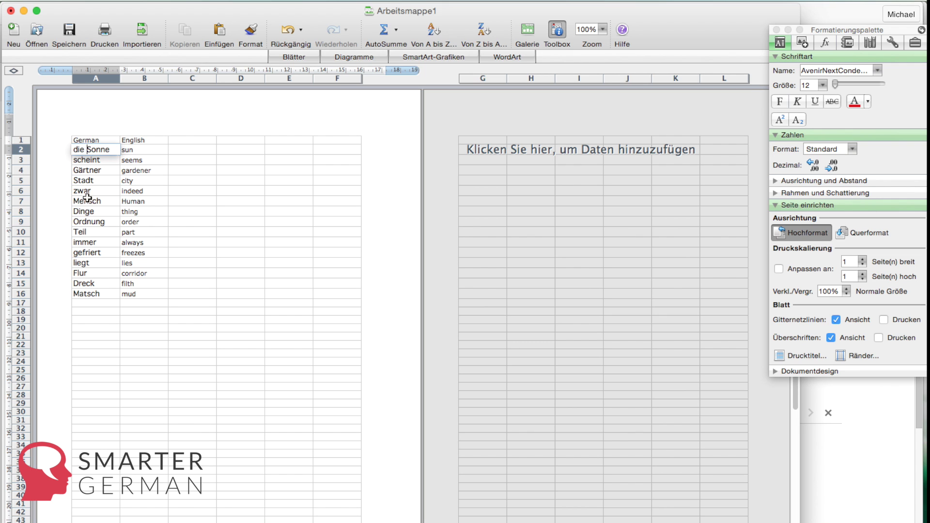
- Look up the article of "Gärtner" under "gardener" in Google Translate and add "der" before it in cell A4 of the Excel list
click(87, 169)
key(super+Tab)
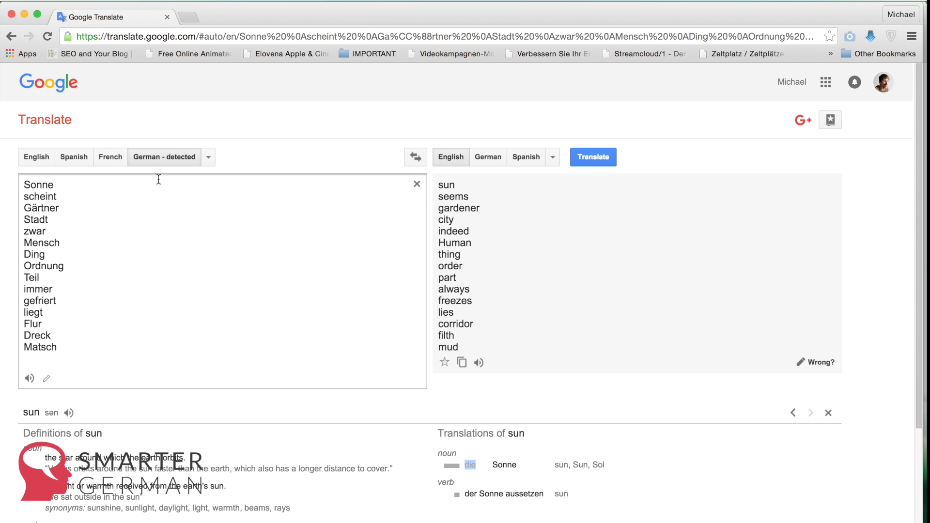
double_click(444, 213)
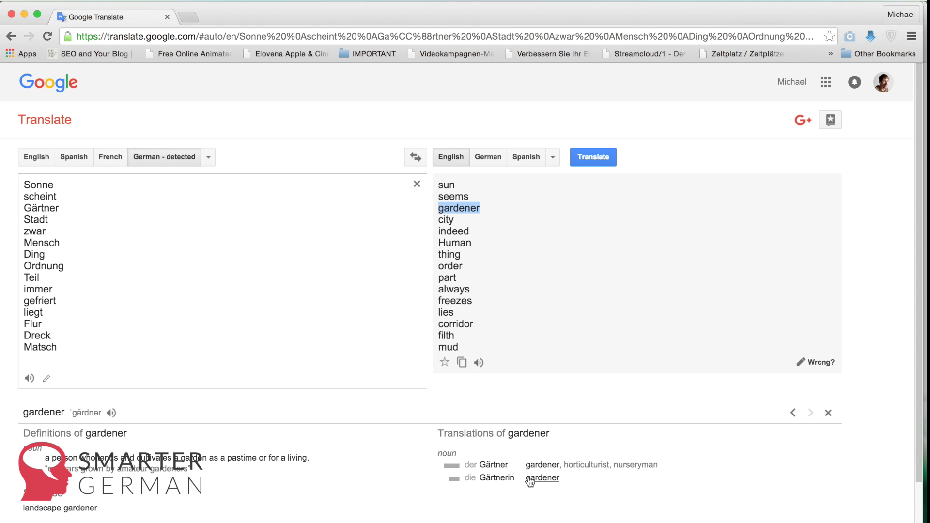
key(super+Tab)
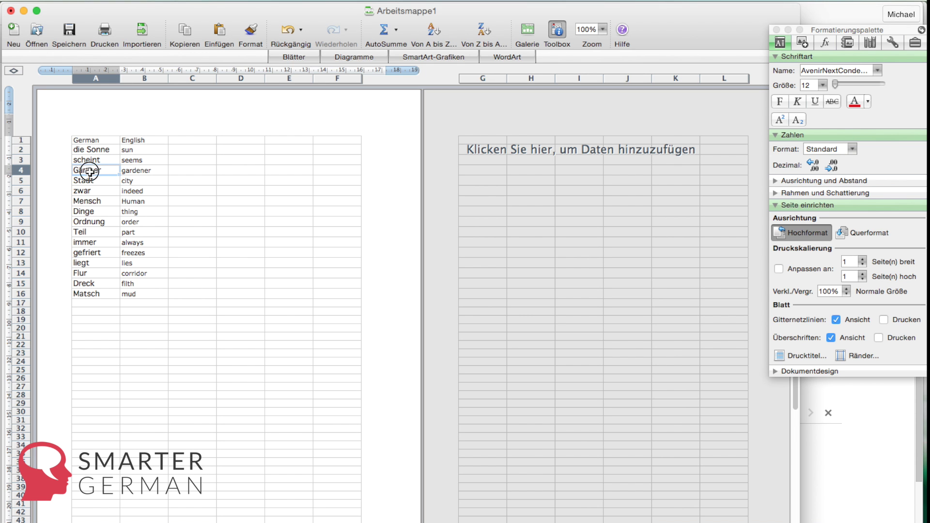
double_click(89, 171)
text(ner )
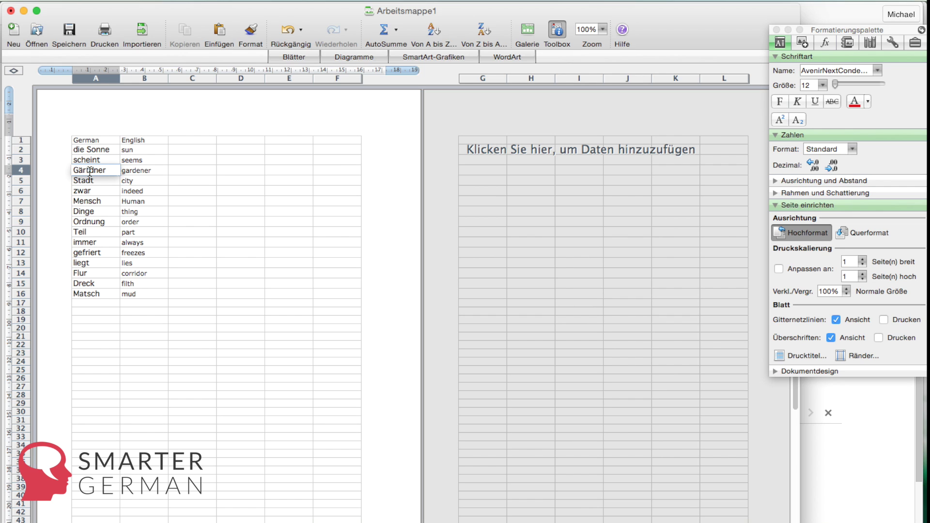
text(der)
- Check the article of "Stadt" under "city" in Google Translate and add "die" before it in cell A5 of the Excel list
click(101, 182)
key(super+Tab)
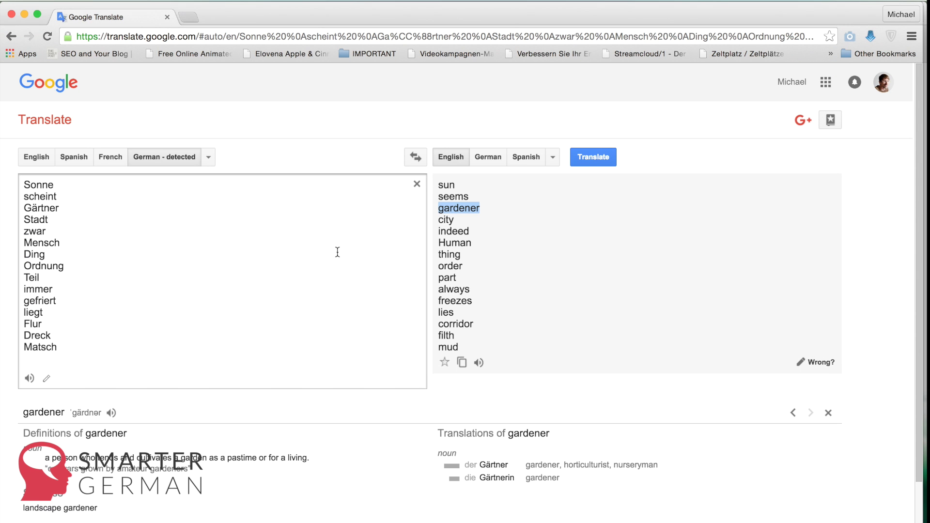
click(446, 219)
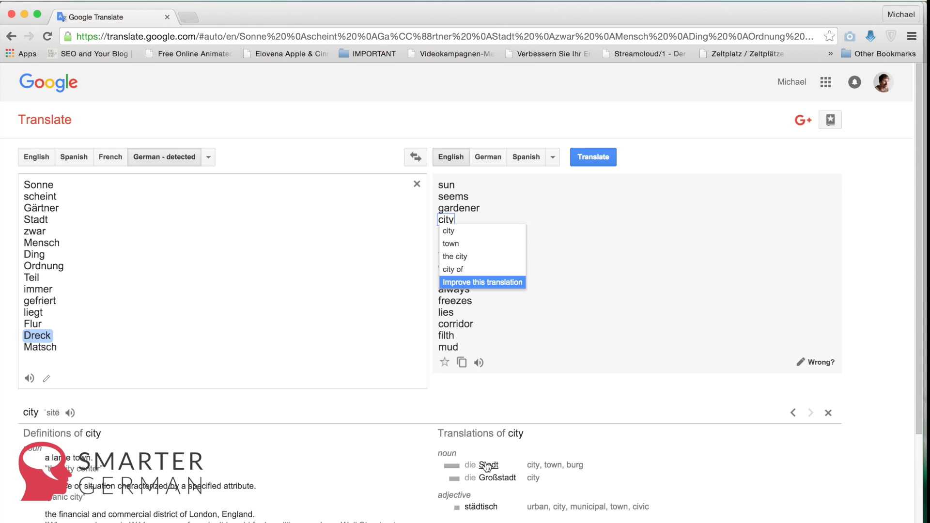
double_click(30, 220)
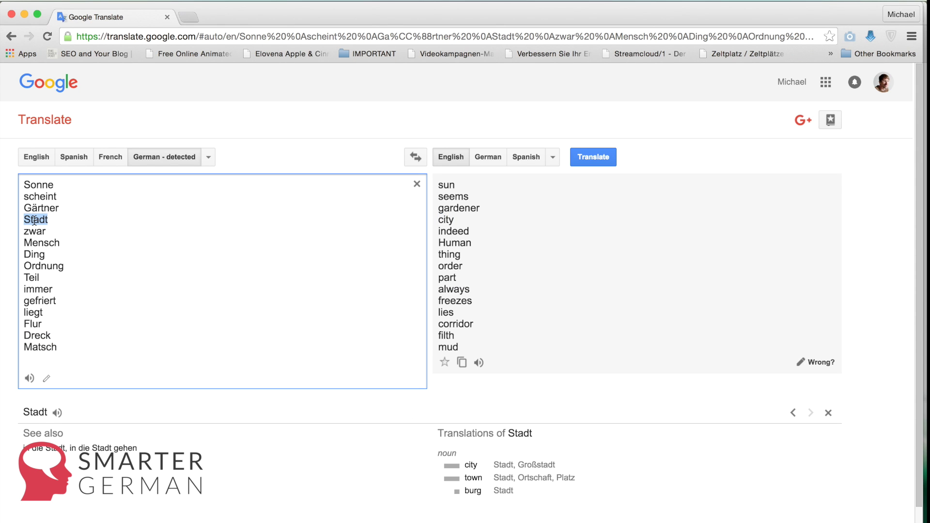
click(452, 223)
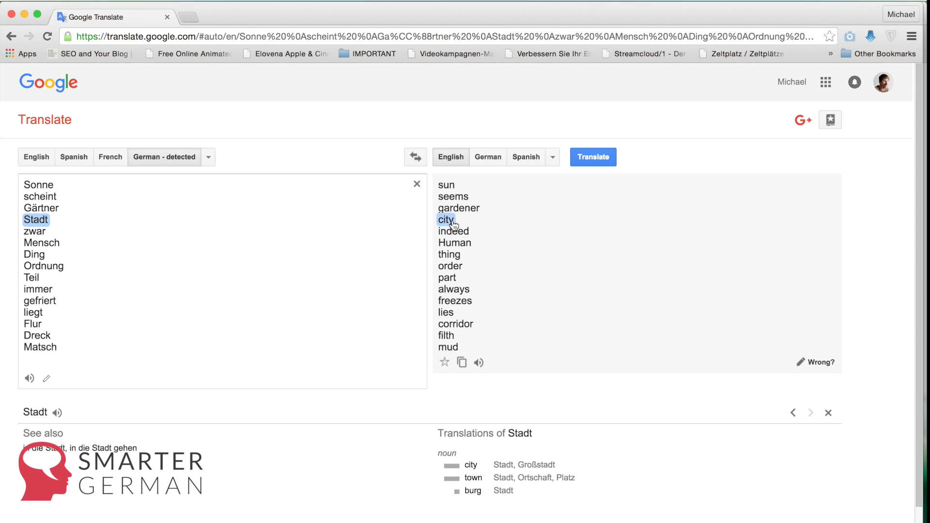
key(super+Tab)
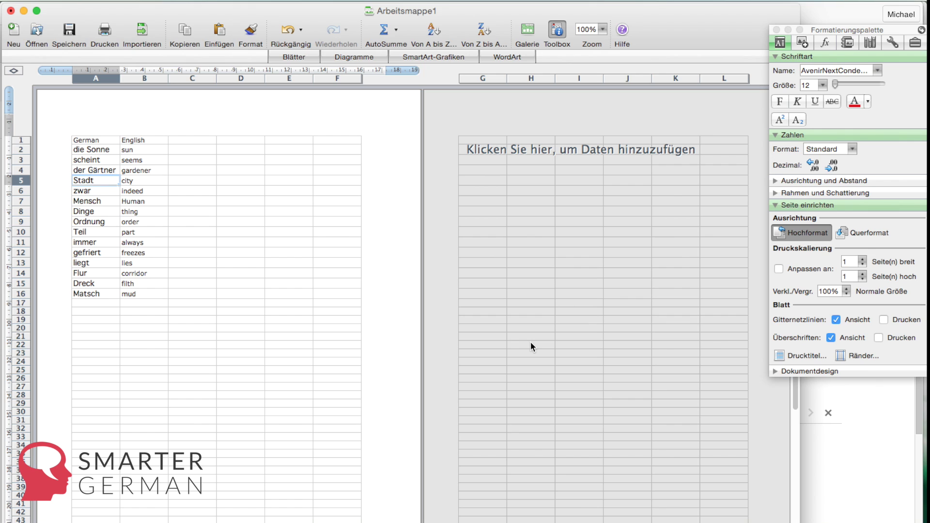
double_click(76, 180)
text(die)
- Add "der" before "Mensch" in A7 and change the plural "Dinge" in A8 to the singular "das Ding"
double_click(78, 201)
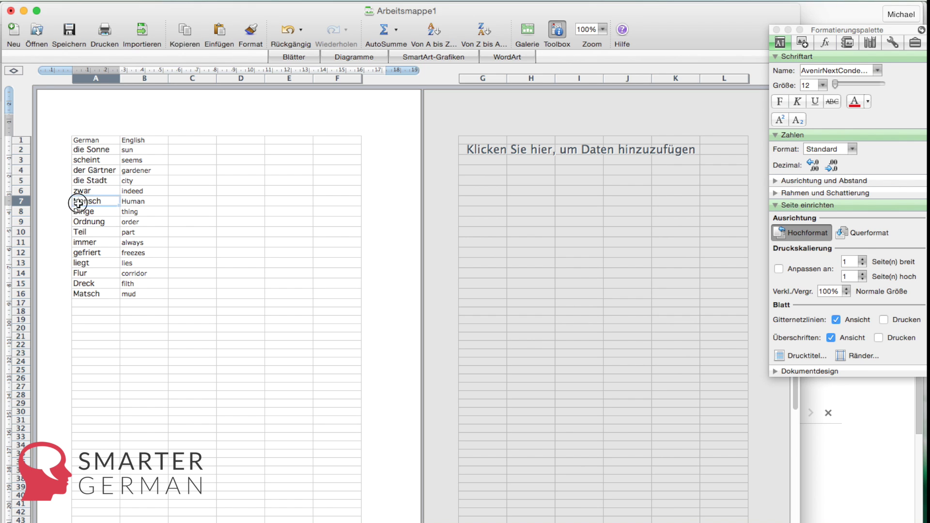
text(der)
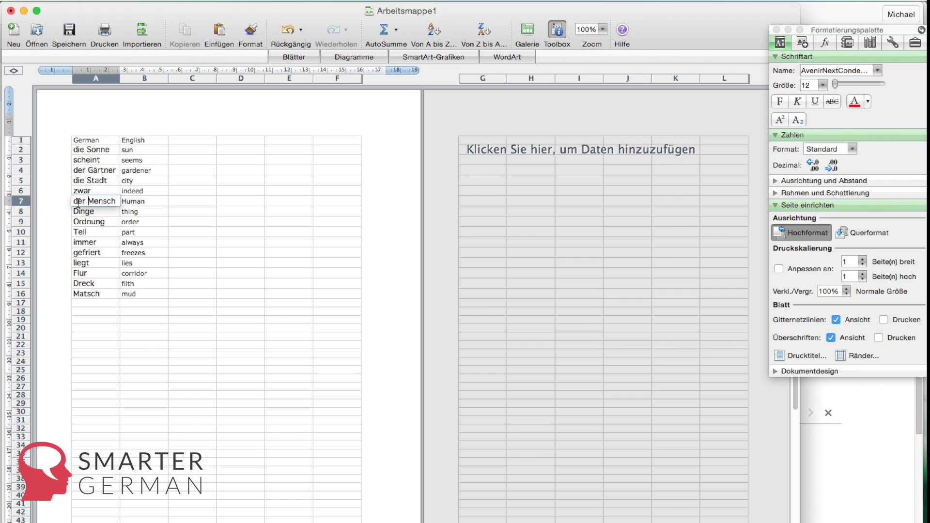
double_click(77, 211)
double_click(77, 211)
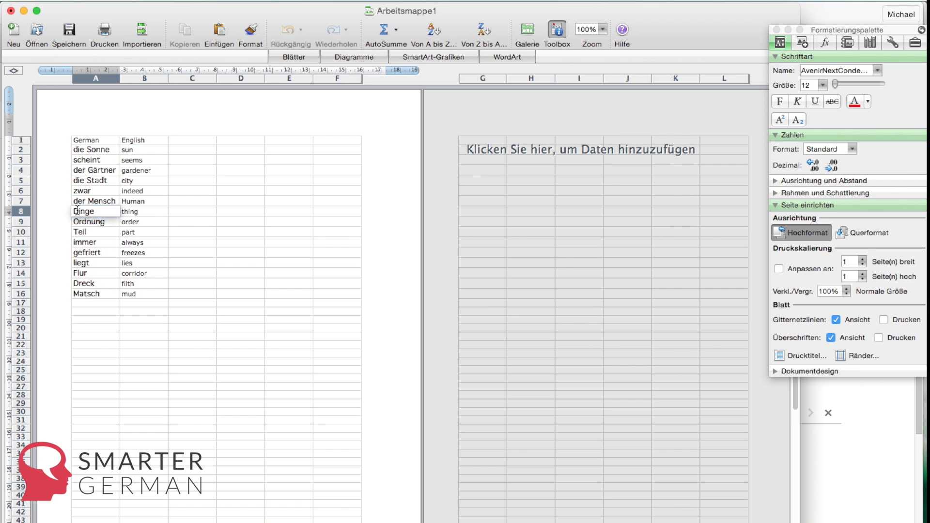
text(die)
click(109, 211)
key(BackSpace)
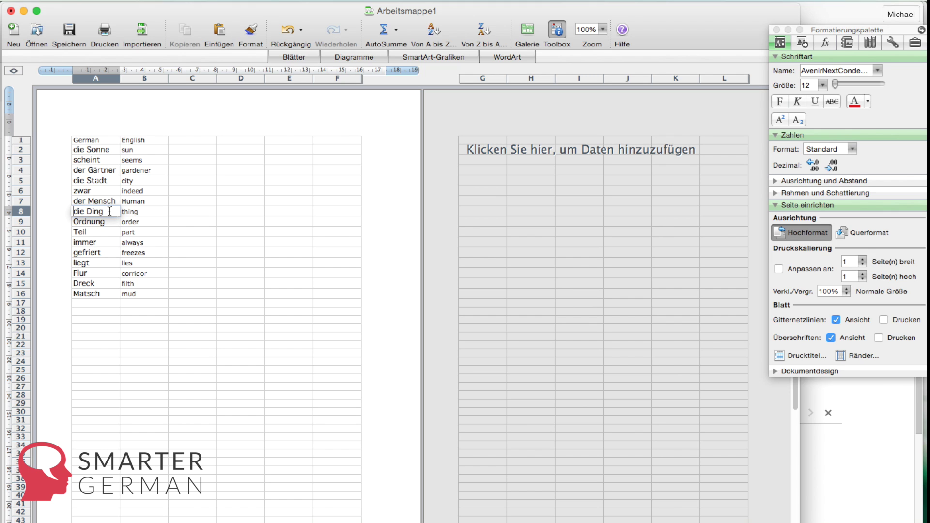
text(as)
key(Delete)
key(Delete)
- Add the article "die" before "Ordnung" in cell A9 and "der" before "Teil" in cell A10
click(99, 222)
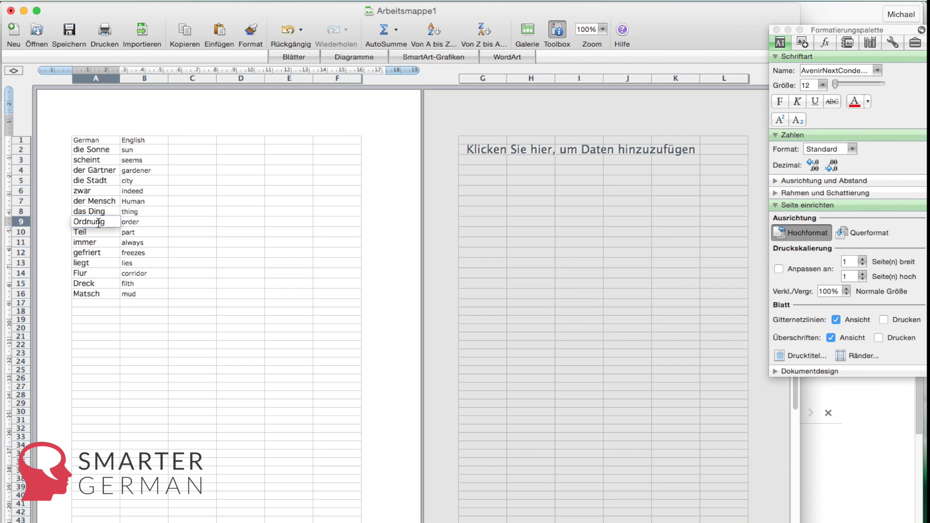
double_click(72, 223)
text(die)
click(82, 234)
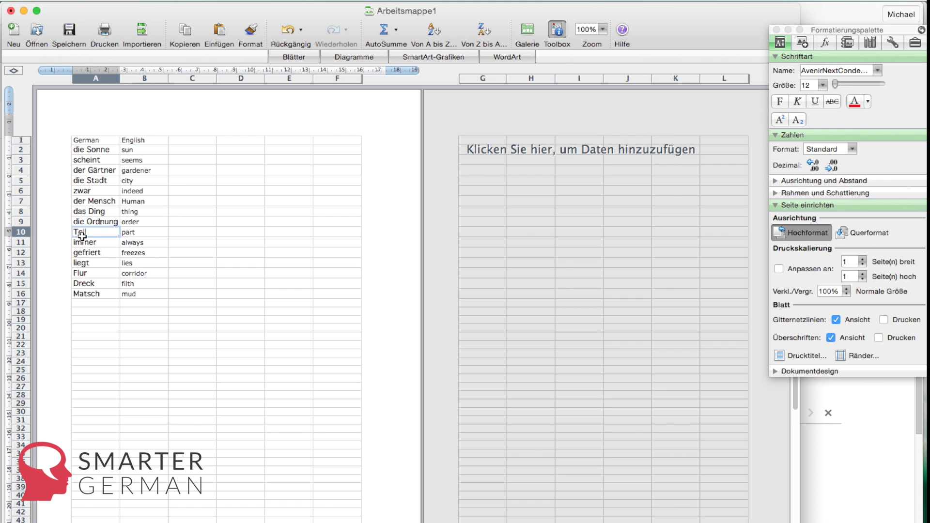
double_click(81, 232)
text(der)
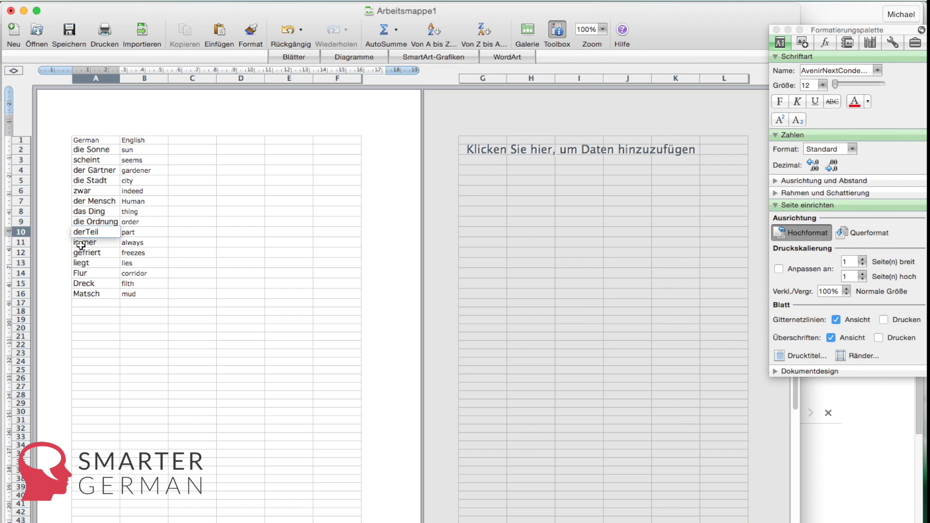
click(81, 242)
- Add the article "der" before "Flur", "Dreck" and "Matsch" in cells A14 to A16
double_click(79, 272)
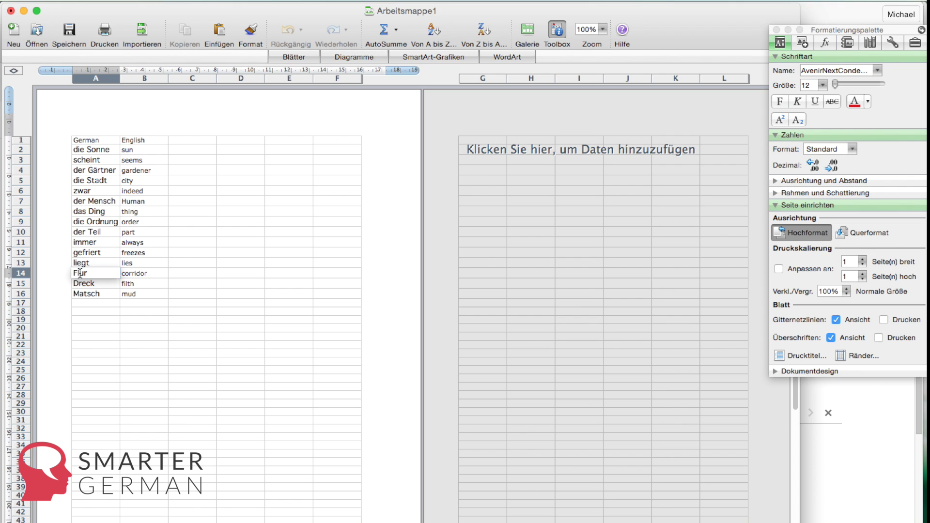
text(der)
click(82, 283)
double_click(81, 283)
text(der)
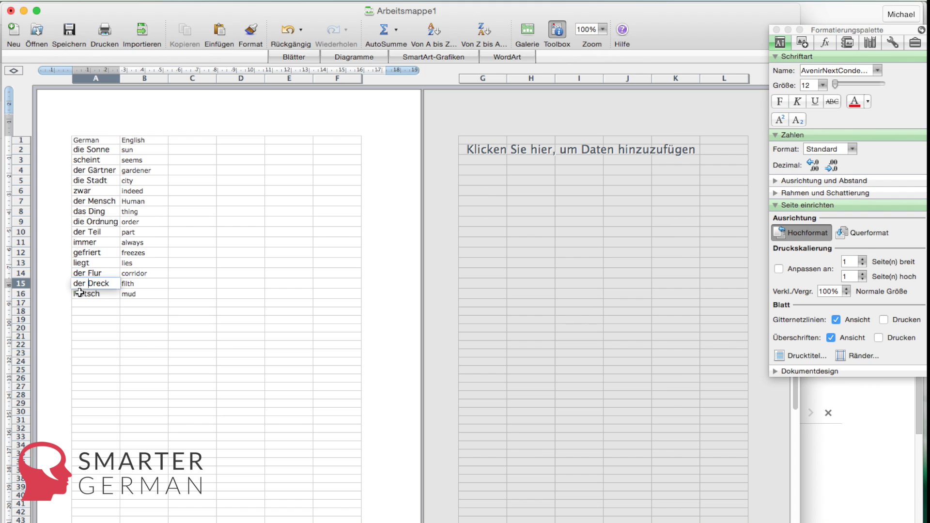
click(79, 293)
double_click(78, 292)
text(der)
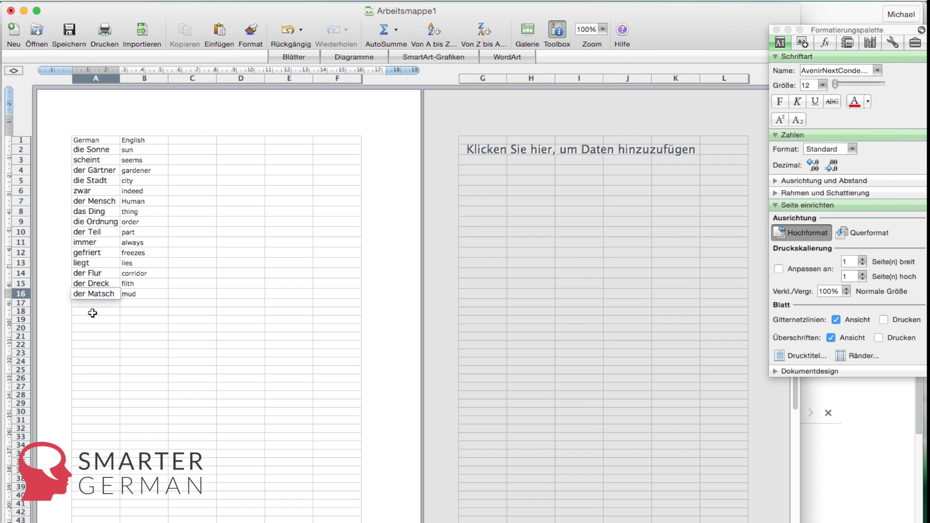
click(131, 301)
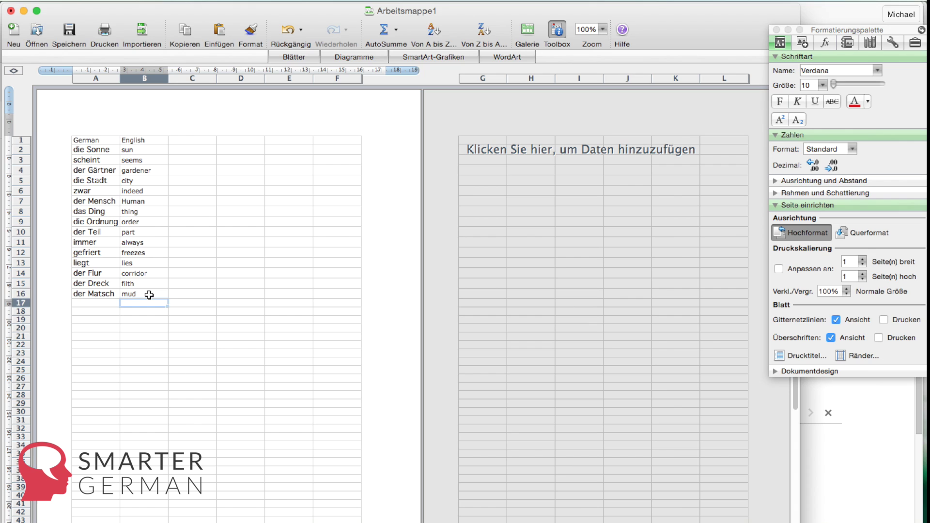
click(149, 295)
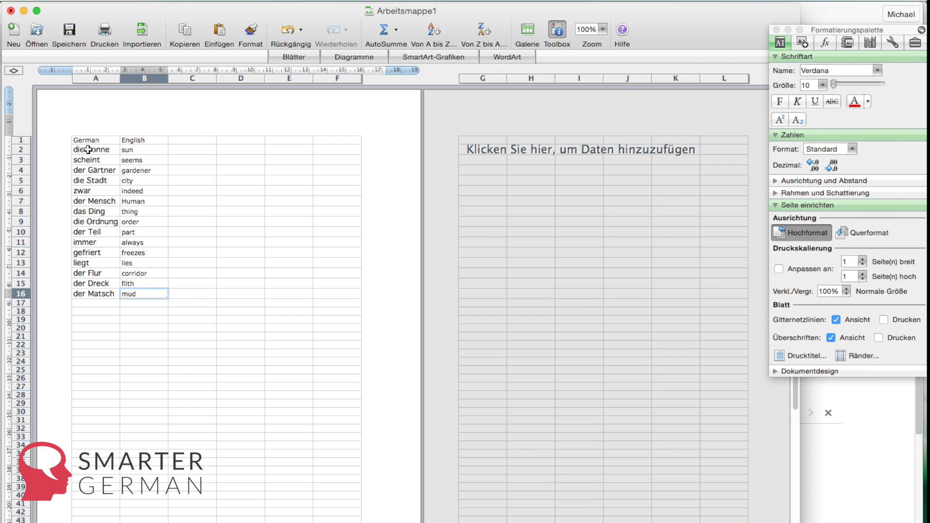
- Clear the column headings "German" and "English" from cells A1 and B1
drag(87, 142, 137, 141)
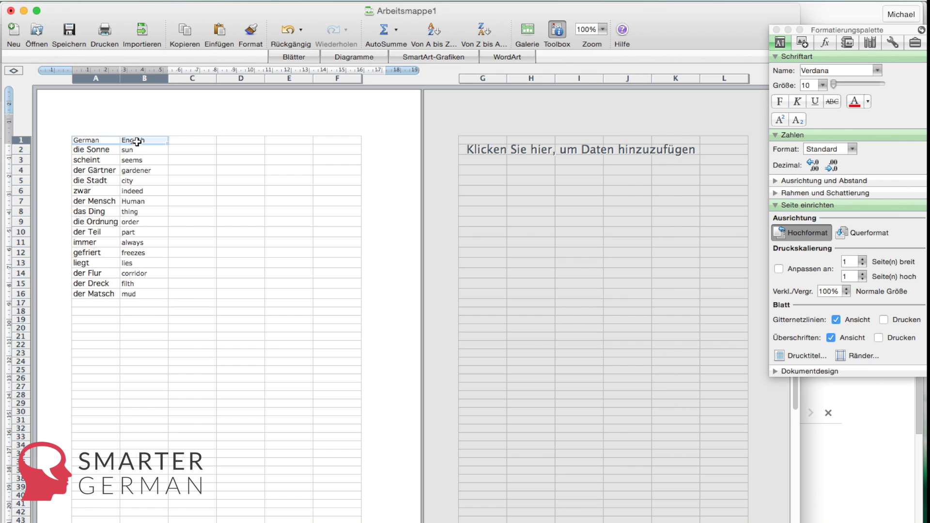
key(BackSpace)
click(138, 141)
key(BackSpace)
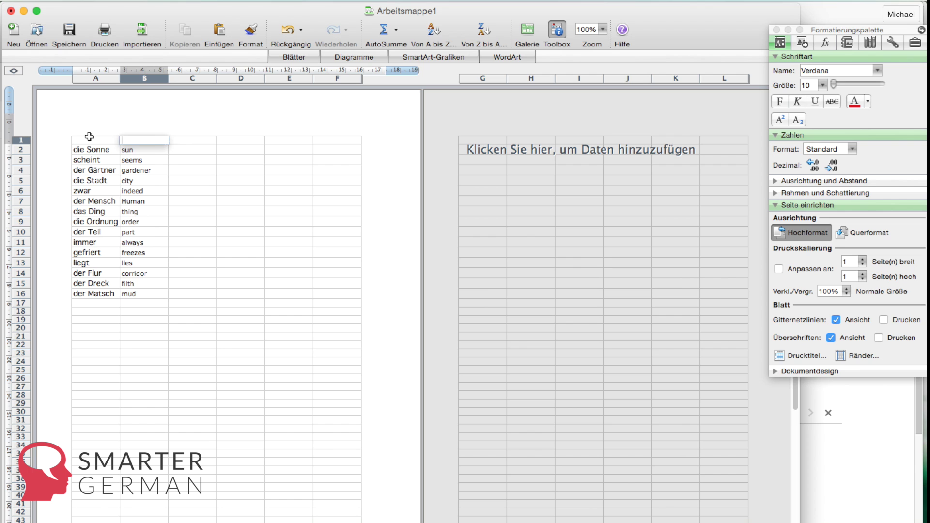
- Delete the empty first row of the worksheet so the vocabulary list starts in row 1
click(86, 139)
click(21, 140)
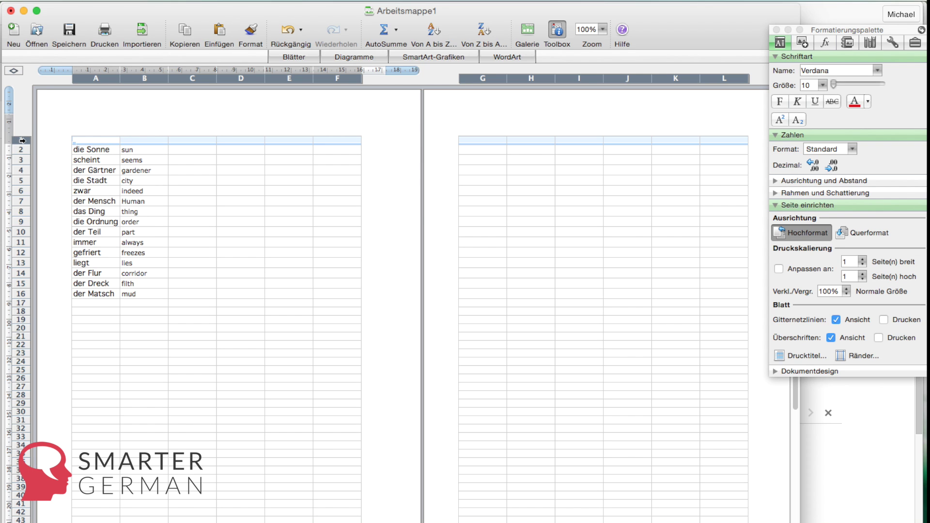
right_click(22, 140)
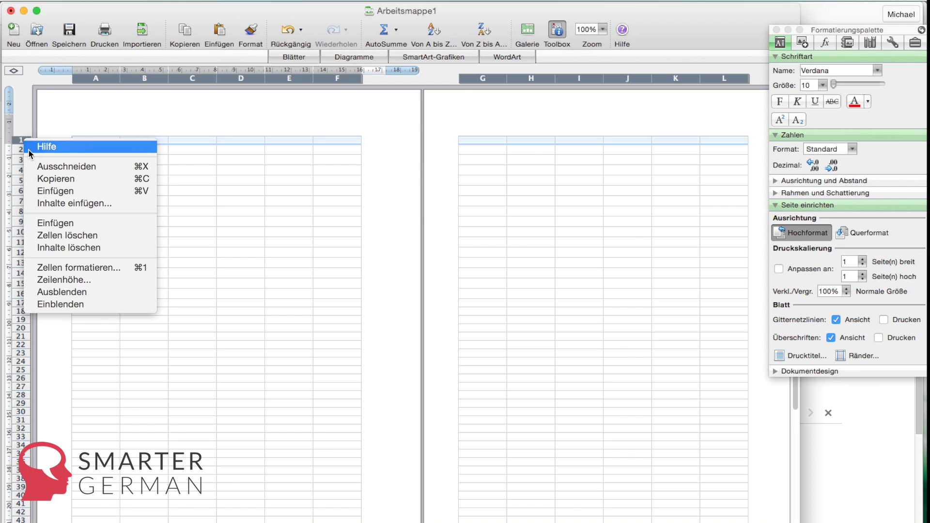
click(52, 235)
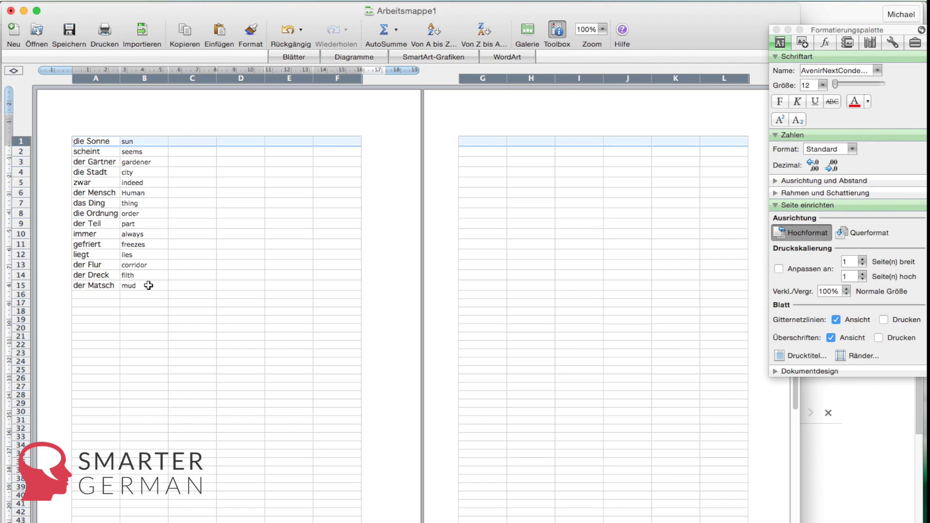
- Copy the German and English vocabulary in cells A1 to B15
shift+click(148, 285)
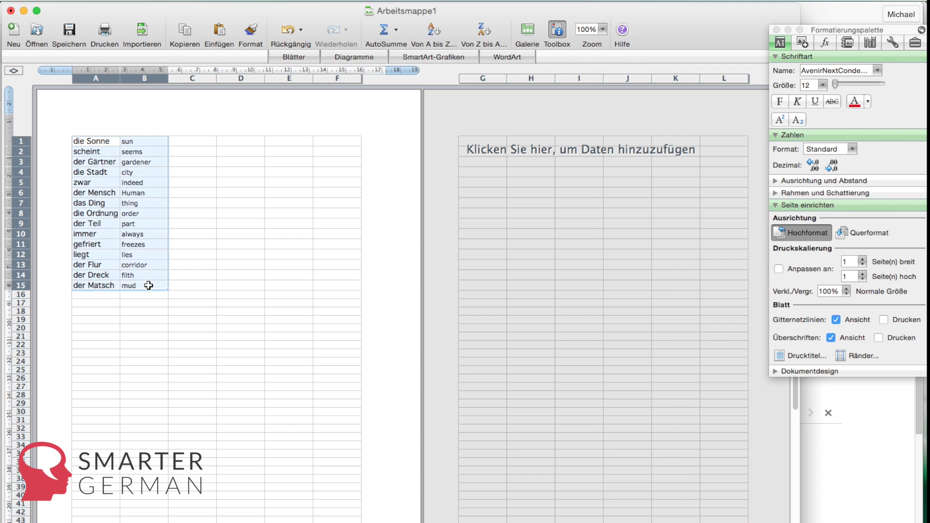
click(99, 141)
shift+click(149, 285)
- Switch to Chrome, search Google for "memrise" in a new tab and open the Memrise website
key(super+Tab)
key(super+t)
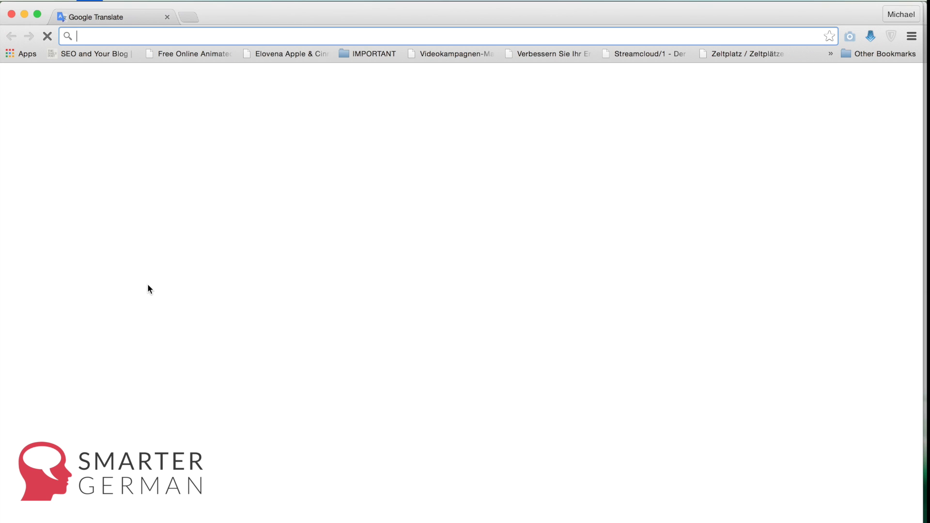
text(memri)
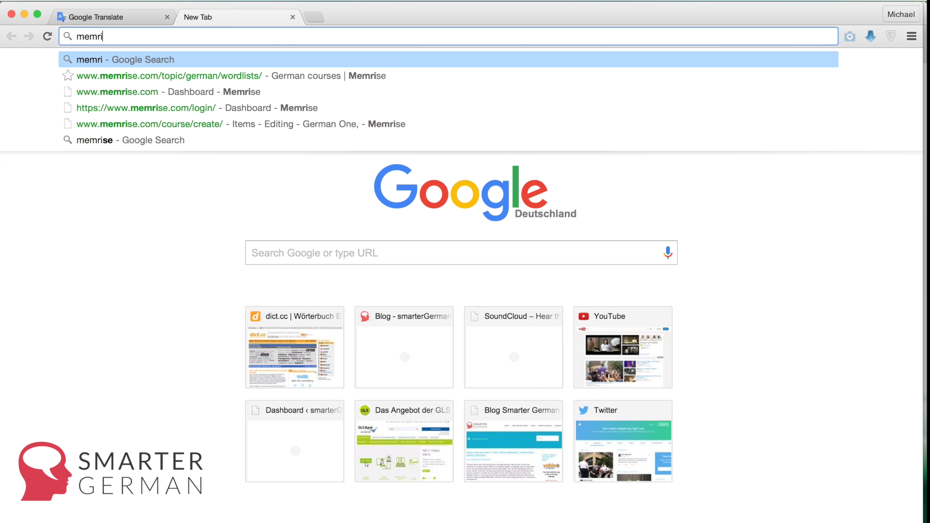
text(se)
key(Return)
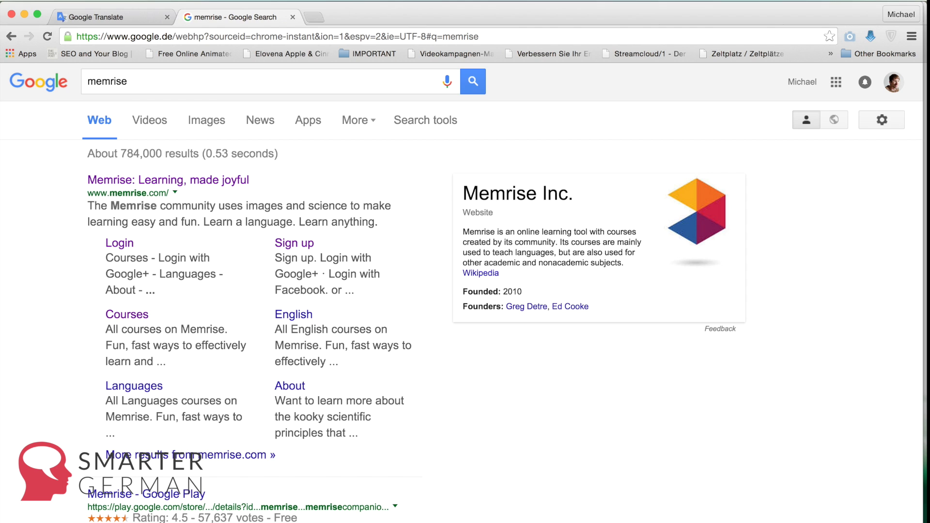
click(136, 180)
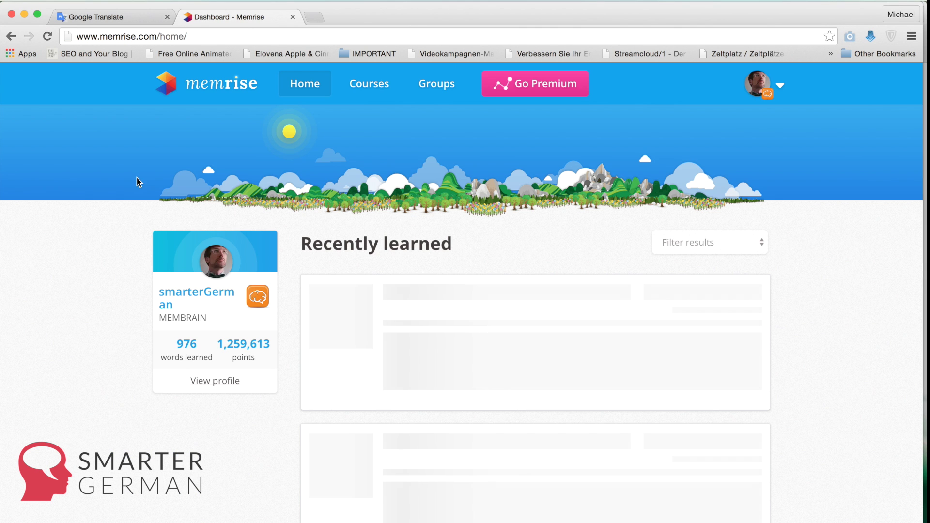
- Start creating a new Memrise course and name it "German One"
click(379, 87)
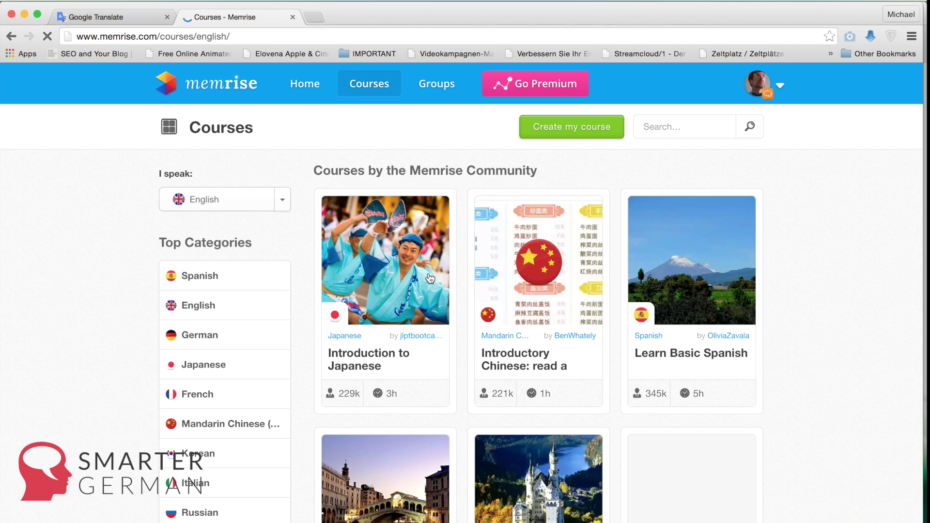
click(545, 126)
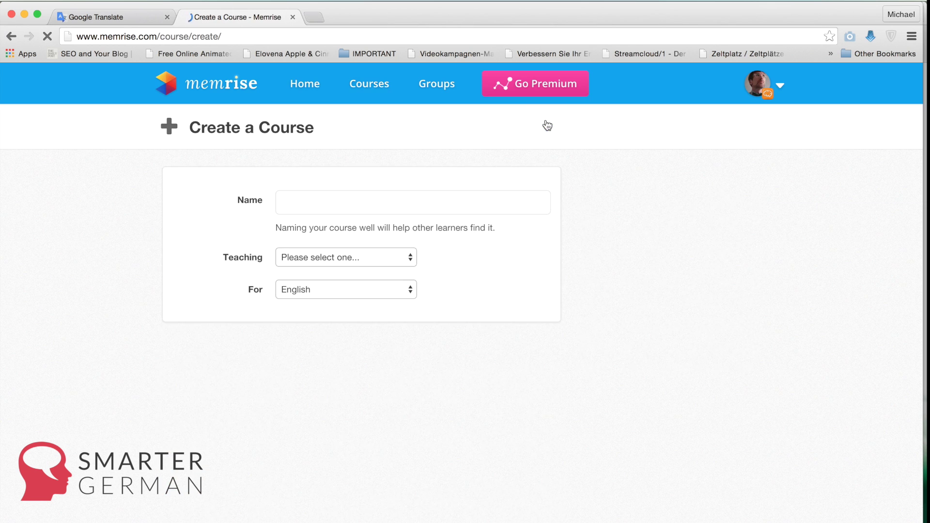
text(Ger)
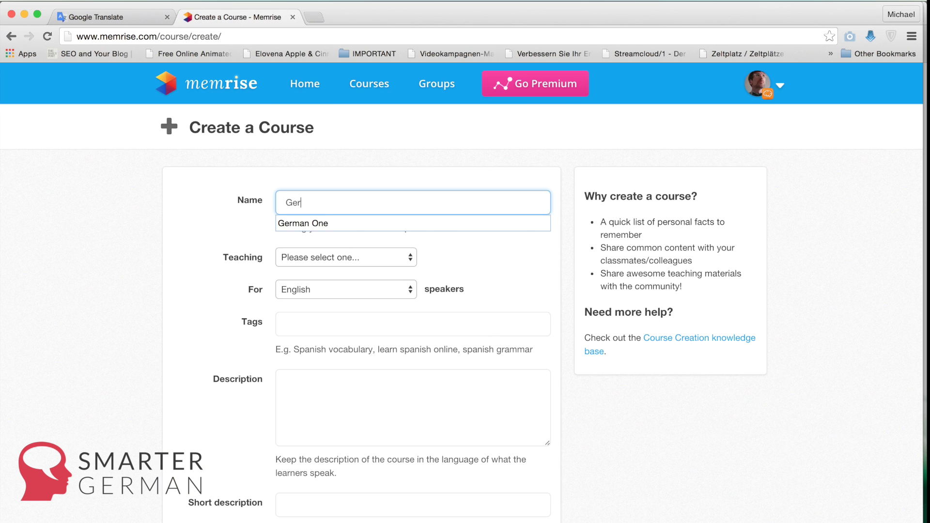
text(man)
key(Down)
key(Return)
- Set the course's teaching language to German and create the course
click(335, 259)
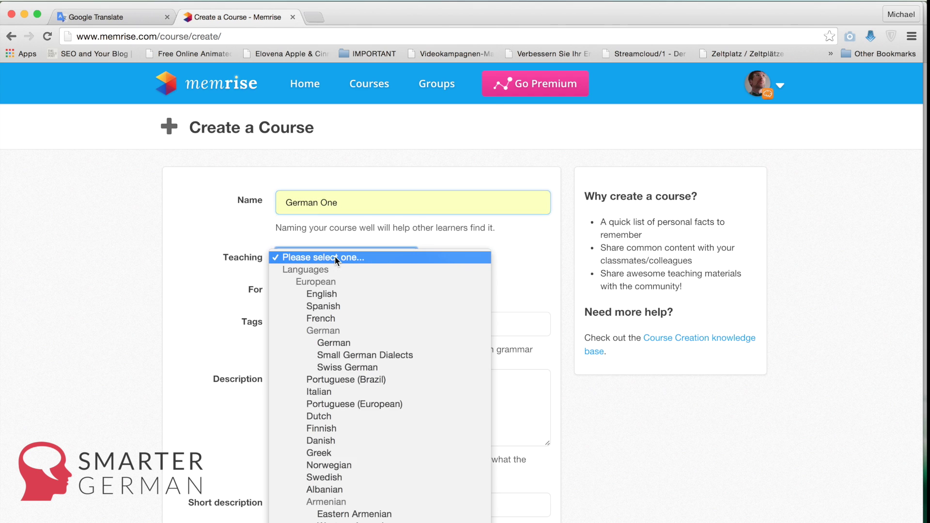
text(ger)
key(Return)
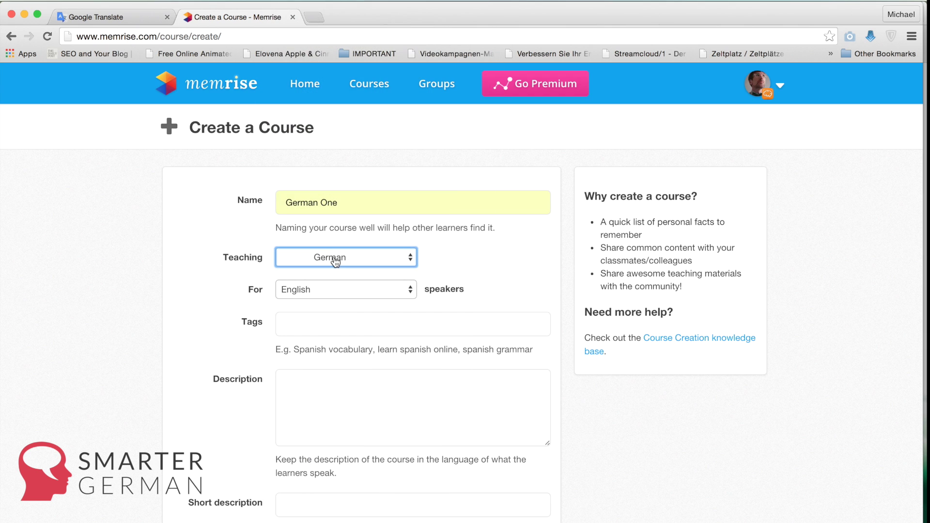
scroll(322, 383, down, 5)
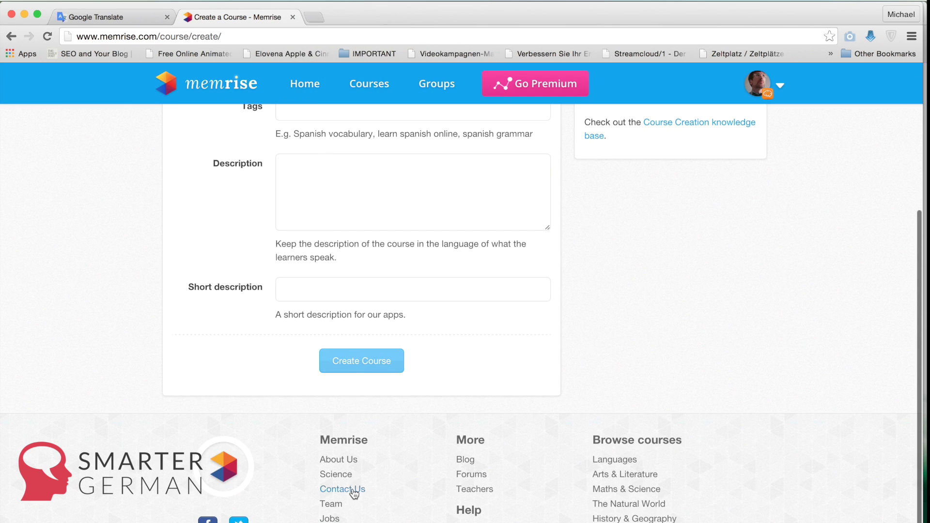
click(352, 370)
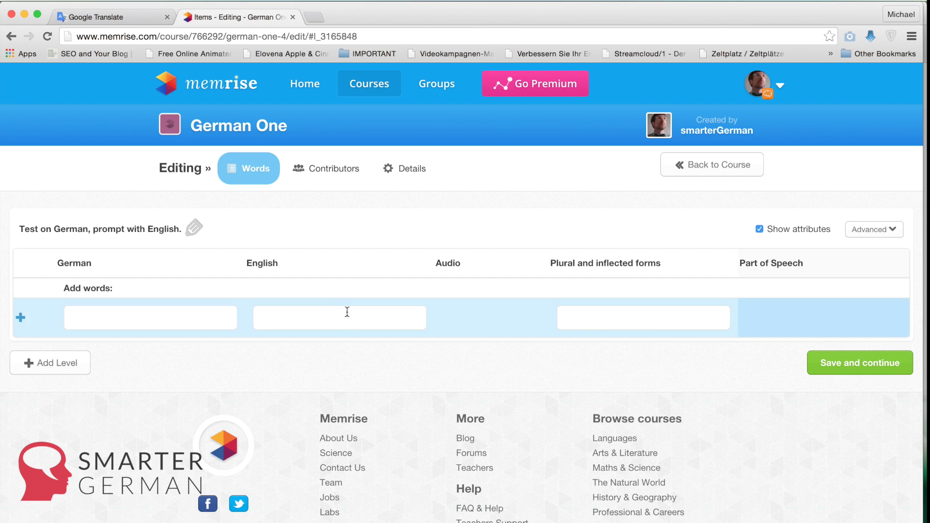
- Bulk add the copied German and English word pairs to the course's word list
click(891, 238)
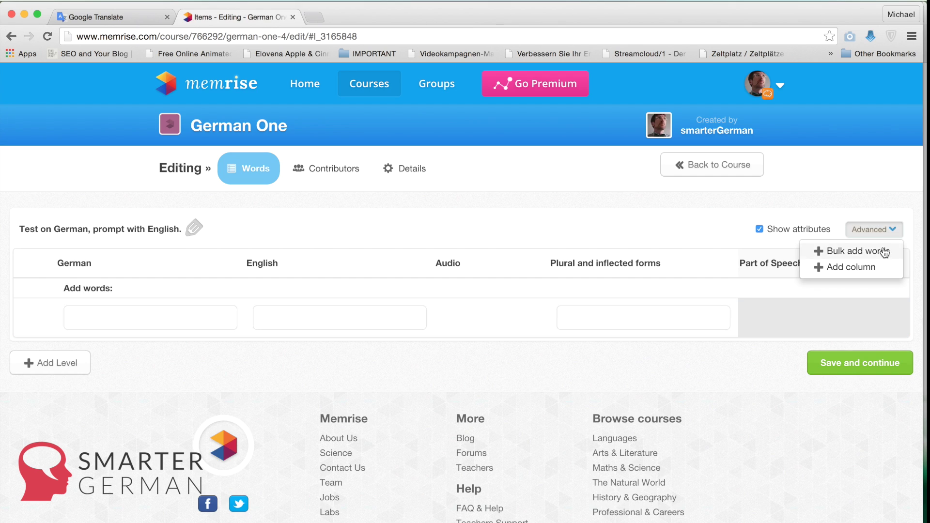
click(884, 251)
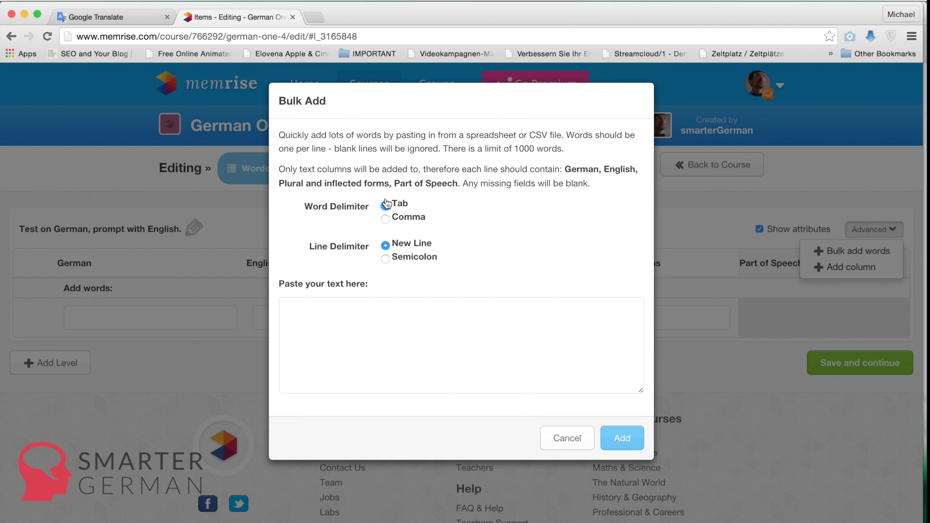
click(365, 363)
key(super+v)
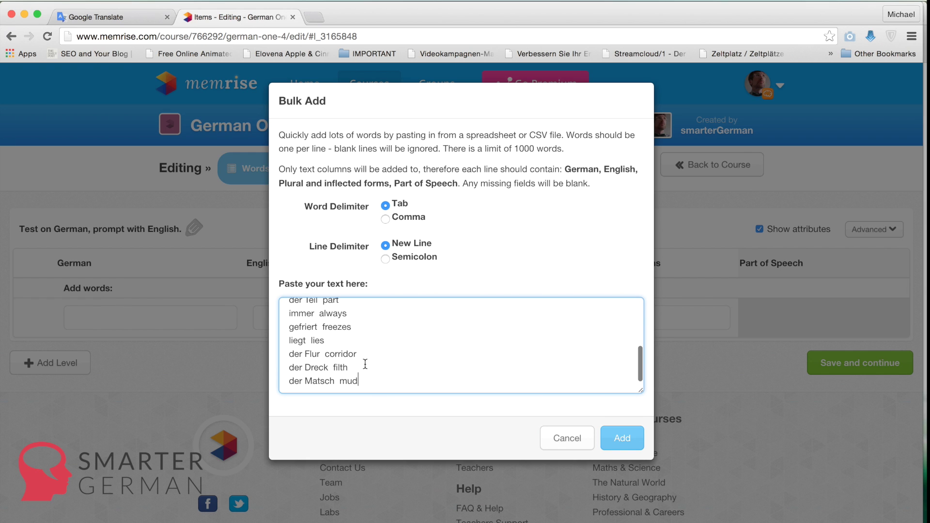
scroll(365, 342, up, 10)
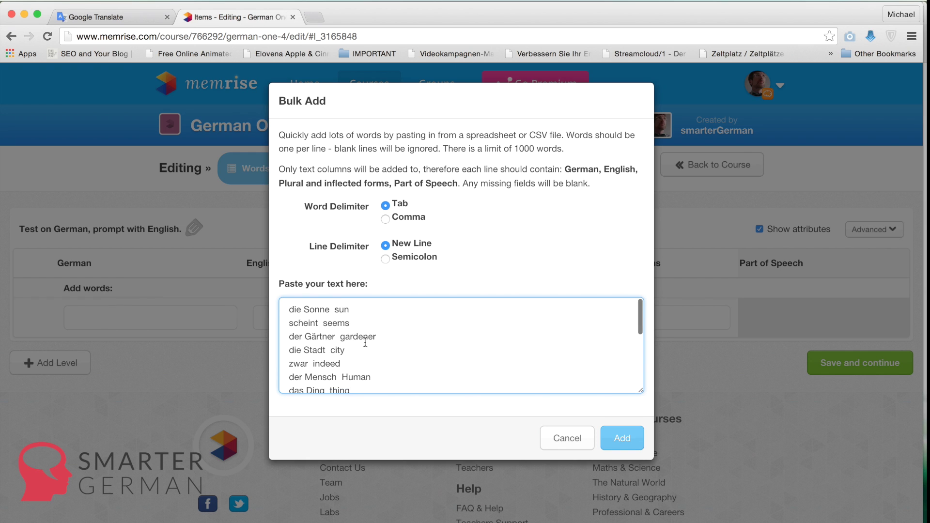
key(super+Tab)
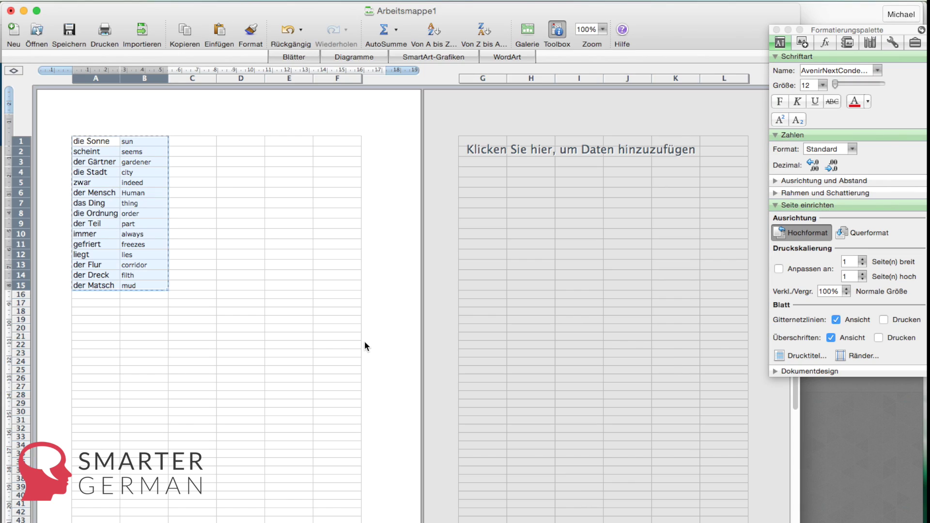
key(super+Tab)
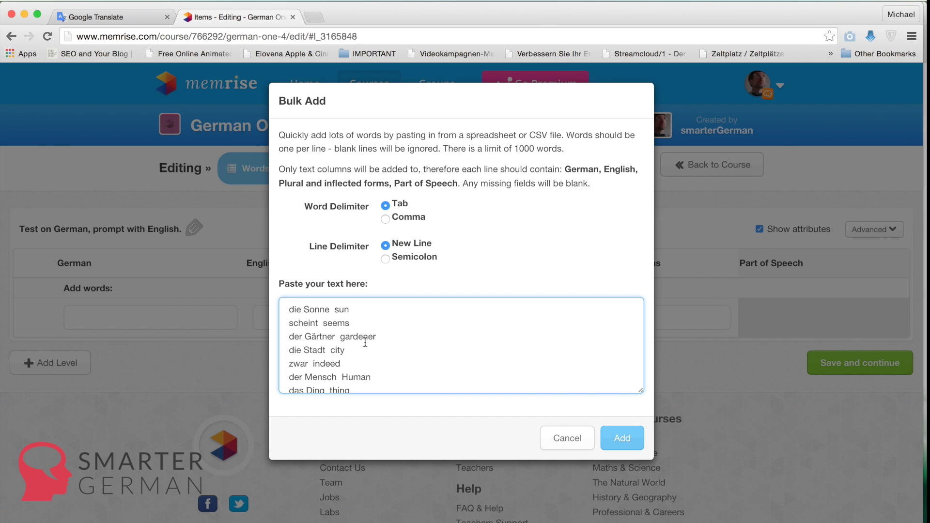
click(618, 434)
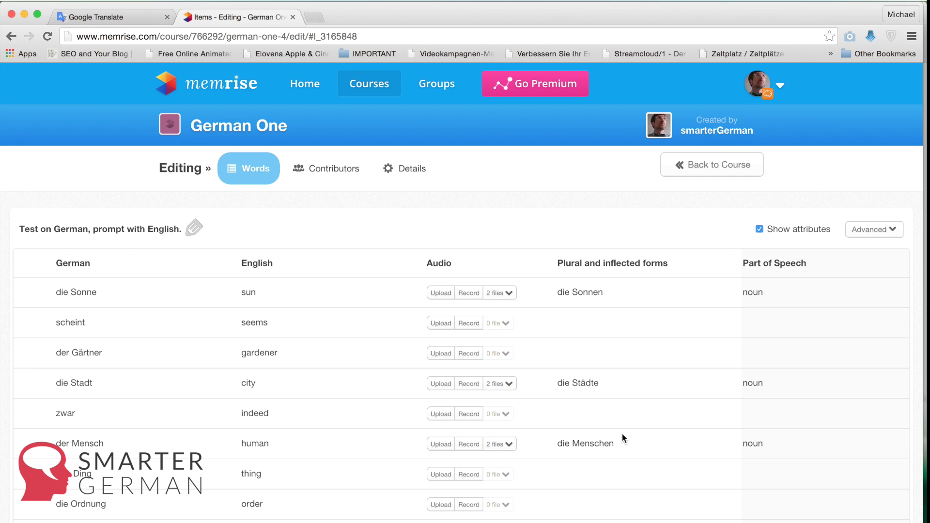
- Review the added word pairs from "die Sonne" to "der Matsch" and save the course
scroll(623, 436, down, 3)
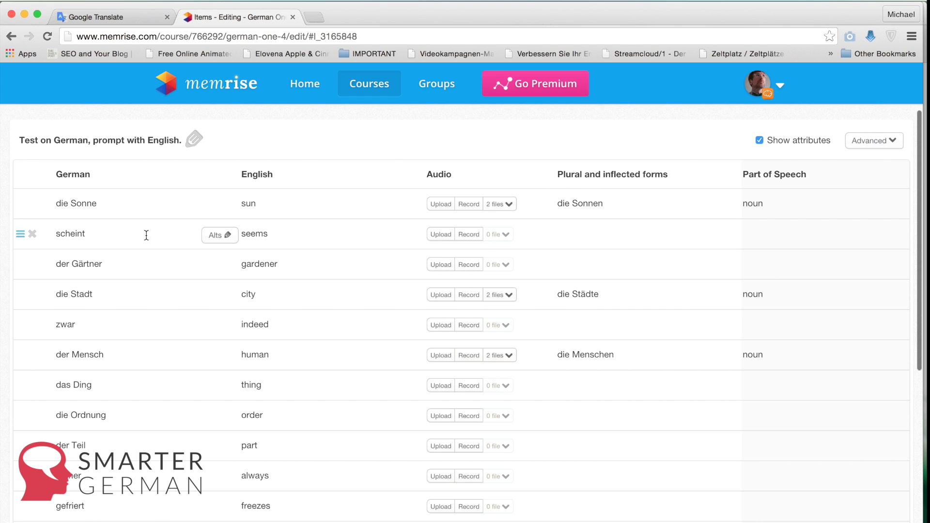
scroll(146, 235, down, 2)
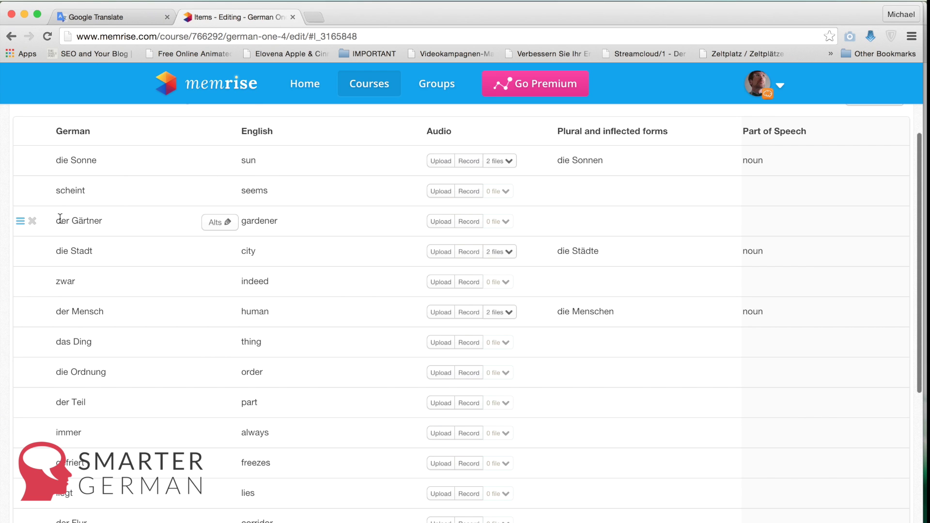
scroll(106, 317, down, 5)
scroll(107, 322, down, 6)
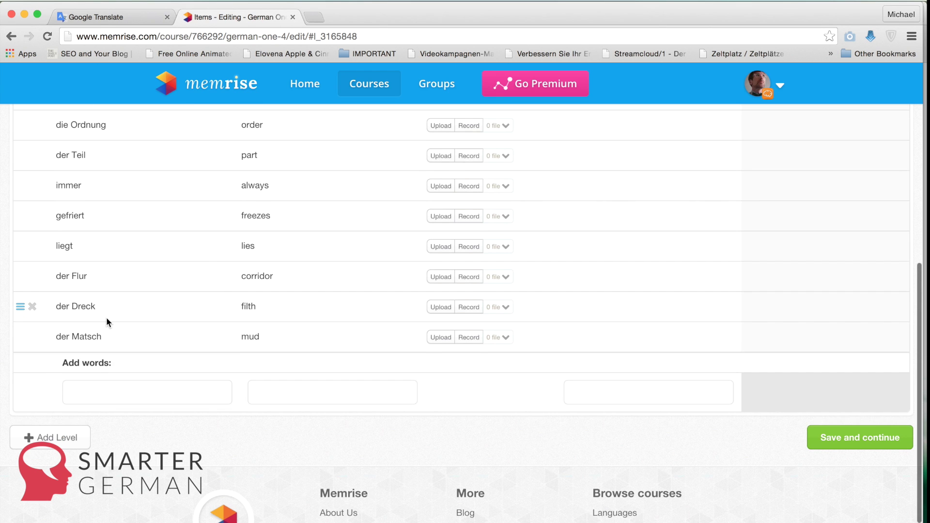
scroll(106, 317, up, 10)
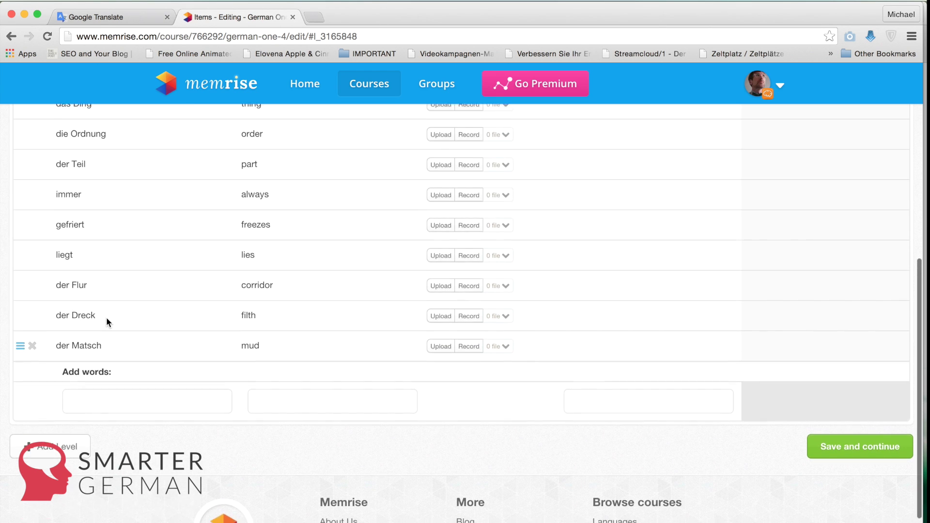
scroll(107, 317, down, 12)
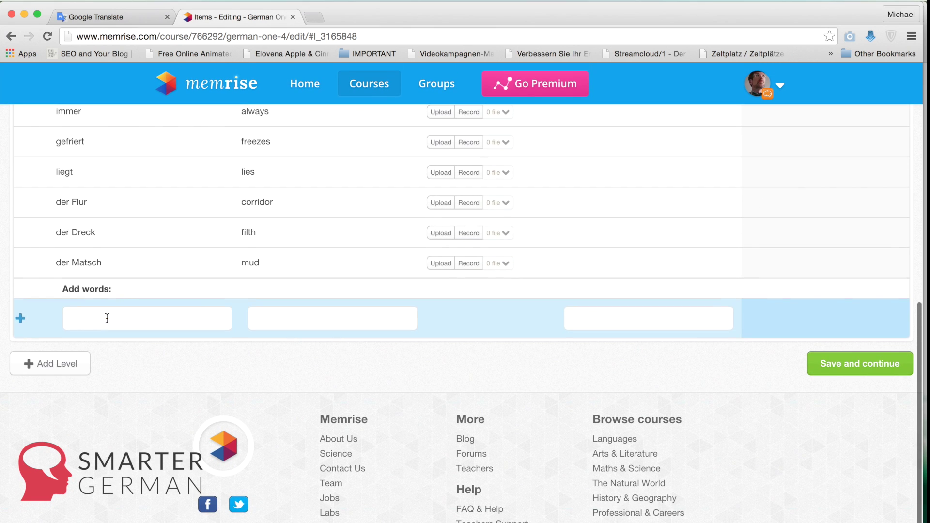
click(855, 373)
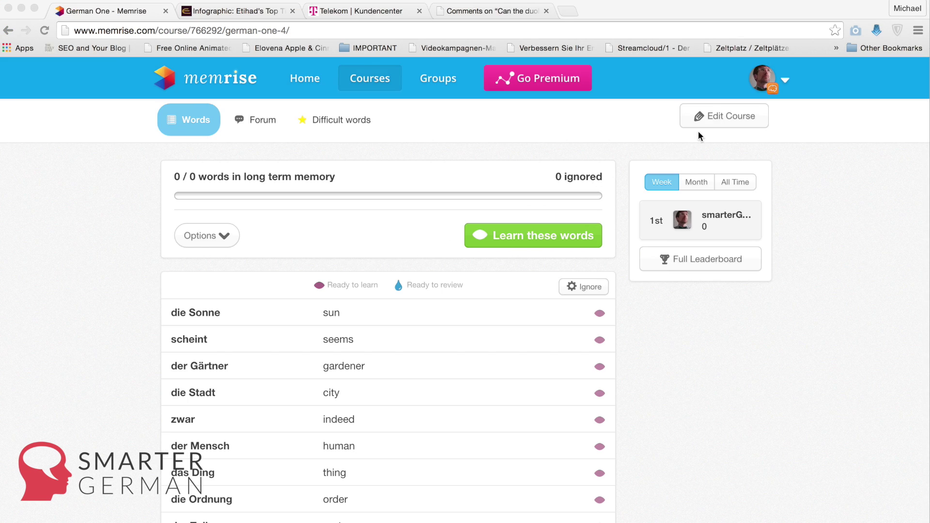
- Reopen the German One course for editing and add a second level below the word list
click(718, 117)
click(719, 118)
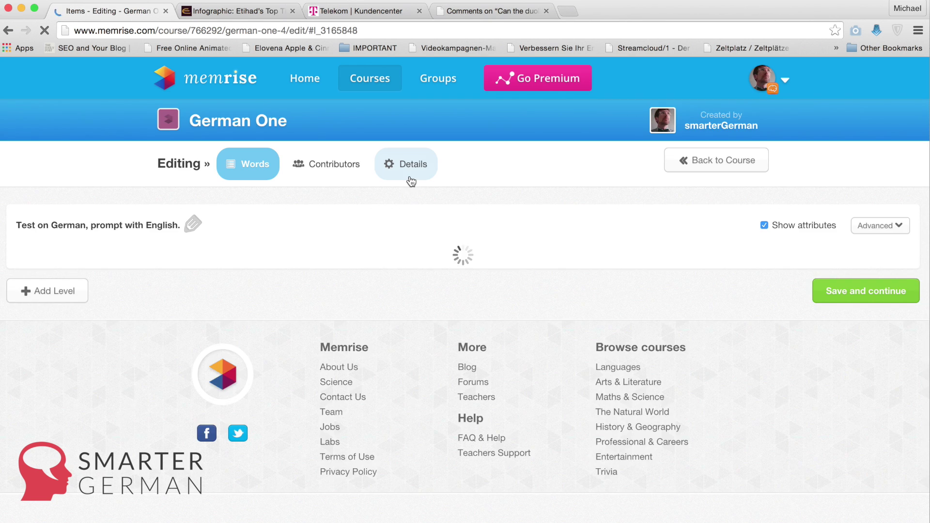
scroll(401, 297, down, 15)
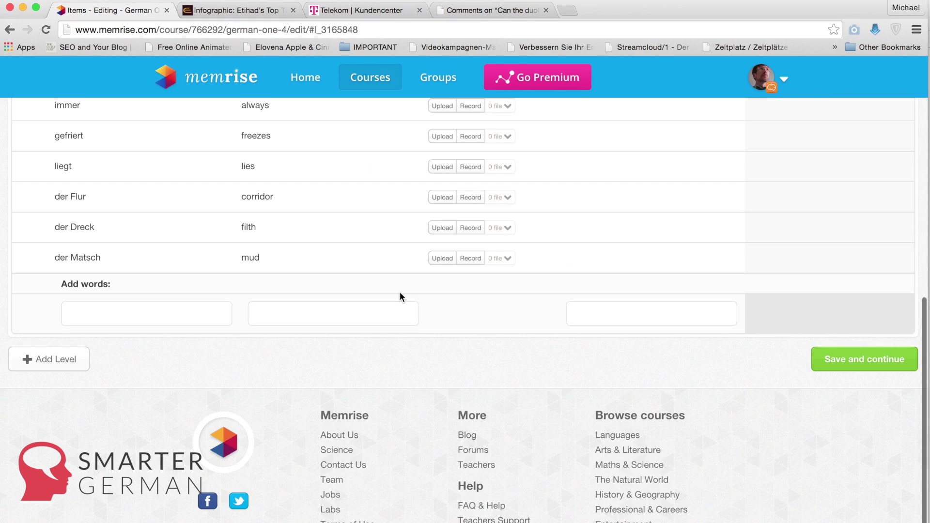
click(83, 363)
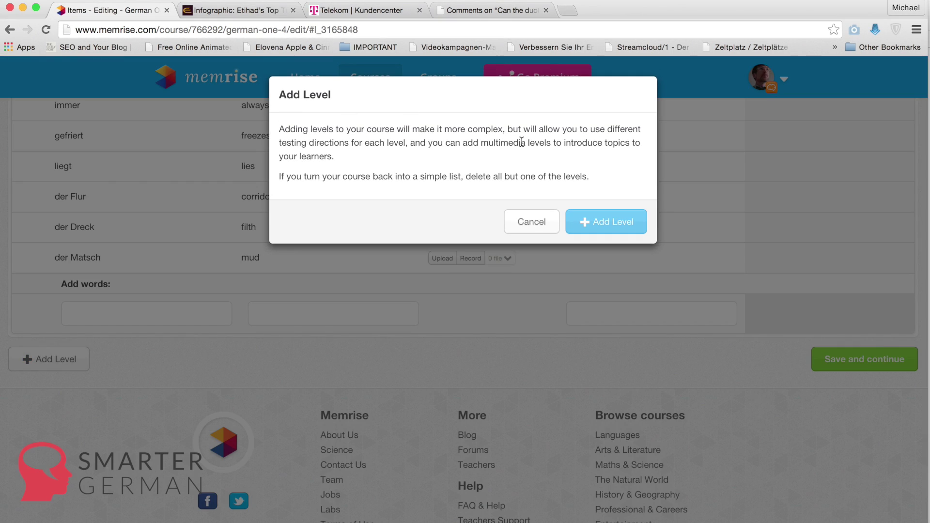
click(609, 227)
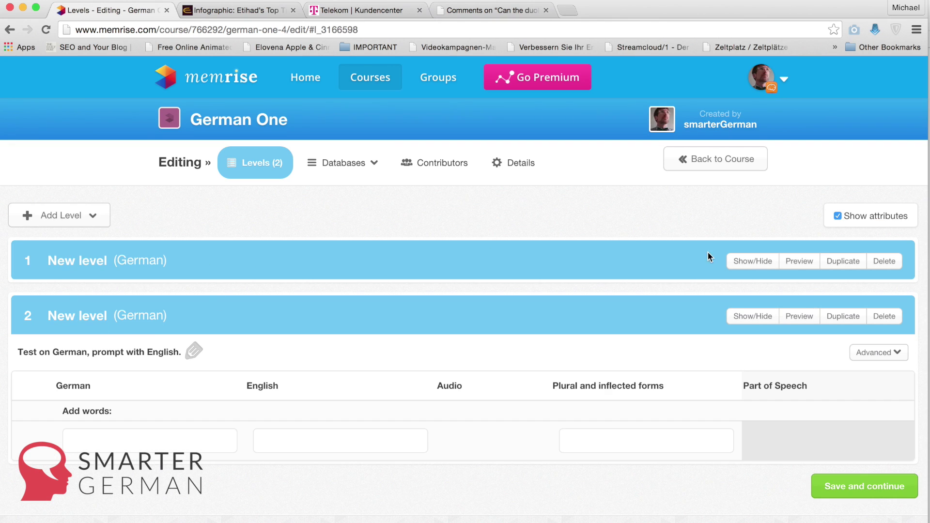
- Expand the first level to look through its words and the level below, and collapse it again
click(752, 261)
scroll(417, 346, down, 10)
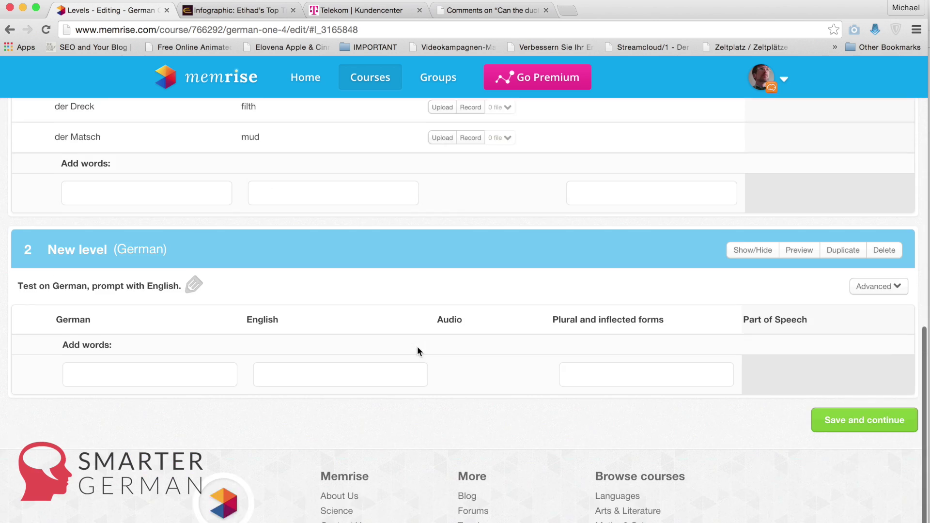
scroll(416, 346, up, 20)
click(758, 258)
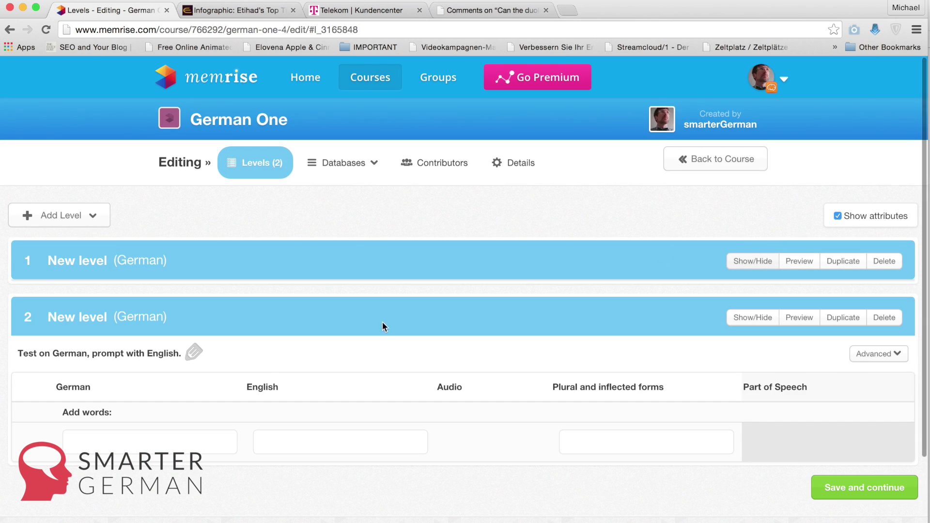
- Rename the first level of the German One course as "Chapter One"
click(93, 260)
triple_click(93, 260)
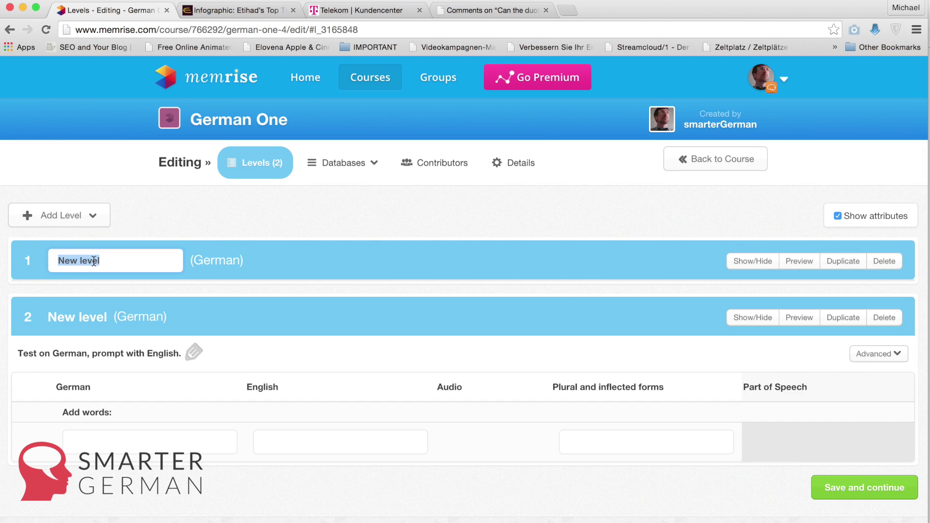
text(Cahp)
key(BackSpace)
key(BackSpace)
key(BackSpace)
text(ha)
key(BackSpace)
text(apter One)
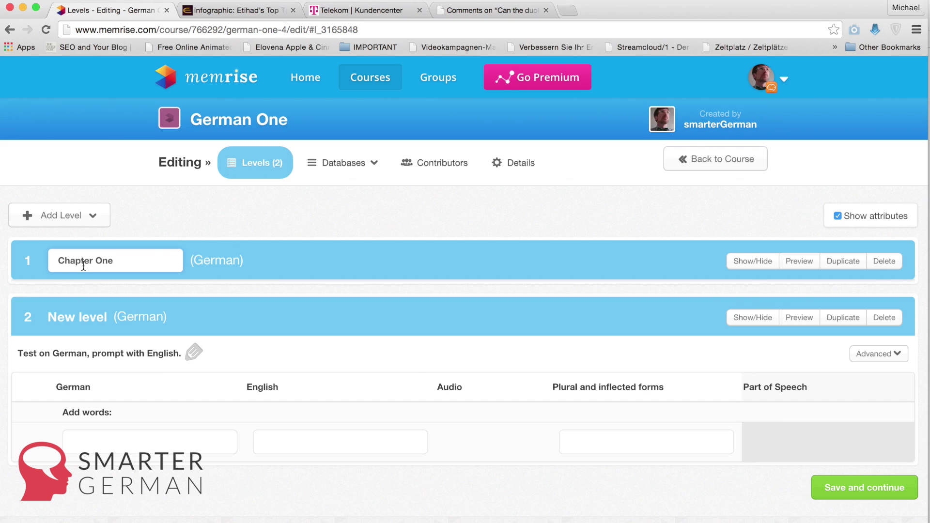
key(Return)
- Rename the second level of the course as "Chapter Two"
click(74, 317)
triple_click(74, 317)
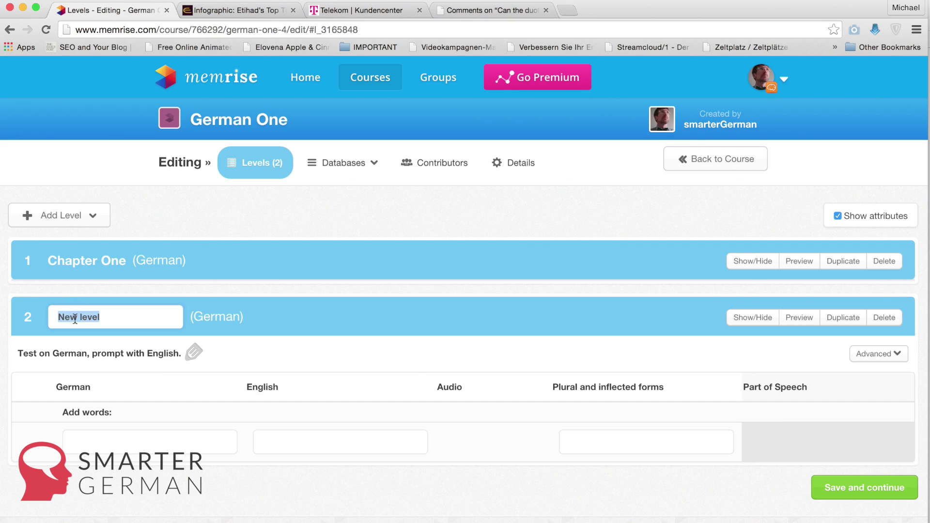
text(Chapter Two)
key(Return)
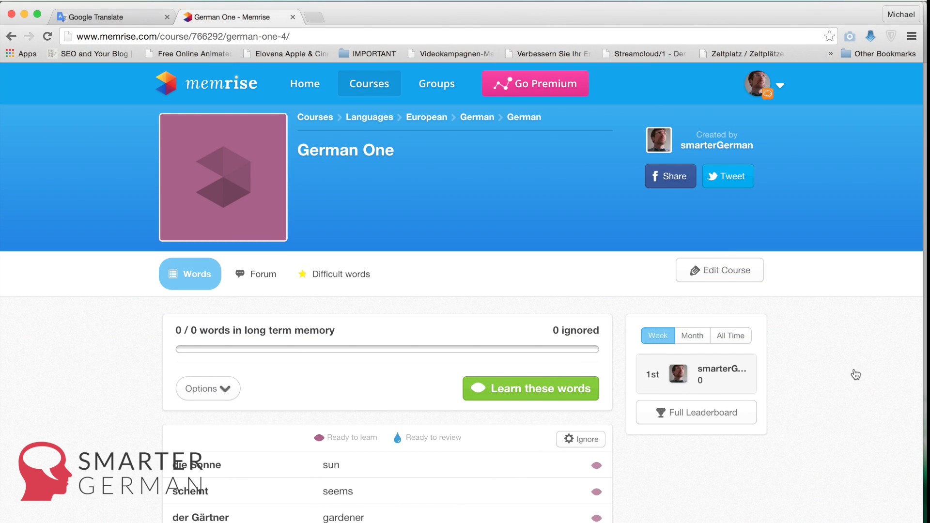
- Look through the word list on the German One course page from "die Sonne" to "der Matsch"
scroll(855, 374, down, 8)
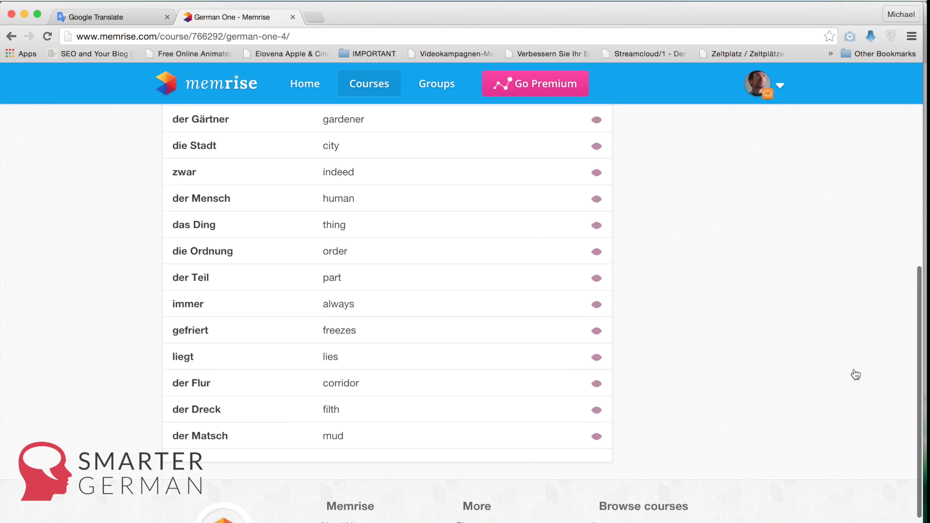
scroll(855, 375, up, 6)
scroll(855, 375, down, 2)
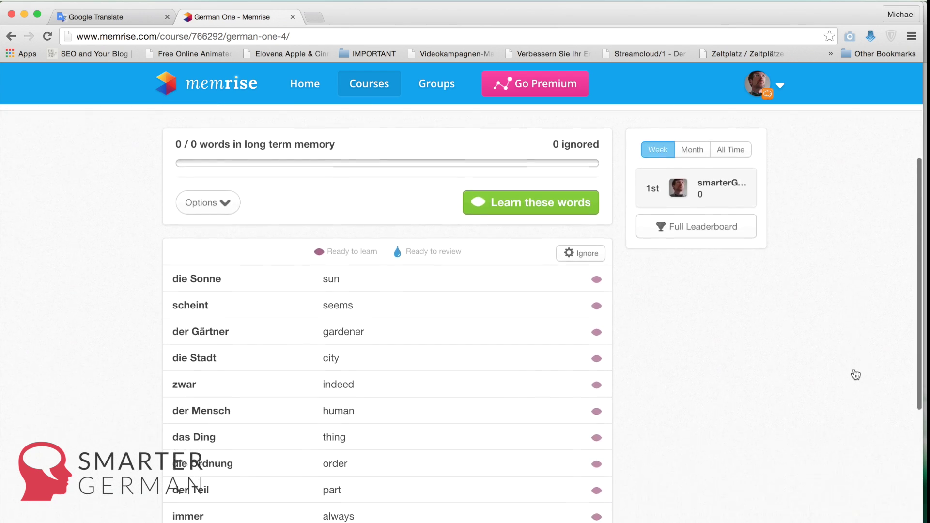
scroll(855, 374, up, 5)
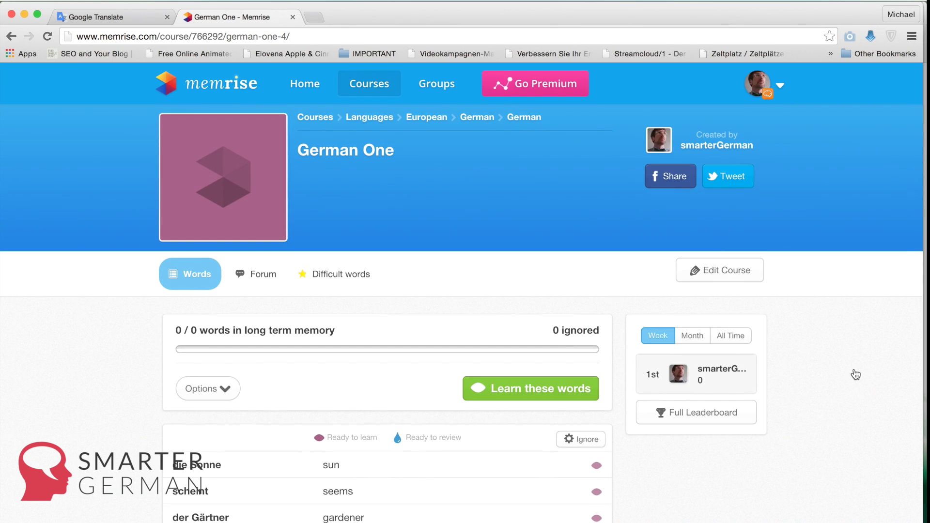